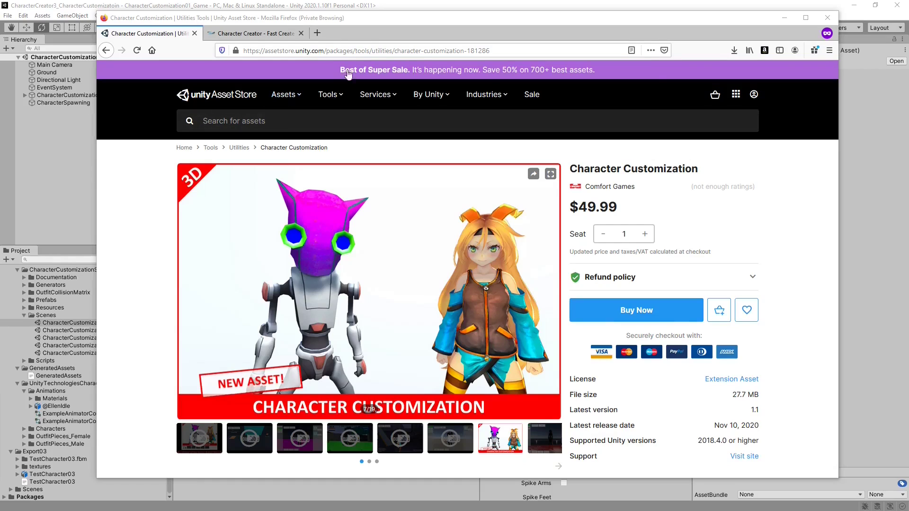
Switch Firefox to the 'Character Creator - Fast Create' tab
click(271, 34)
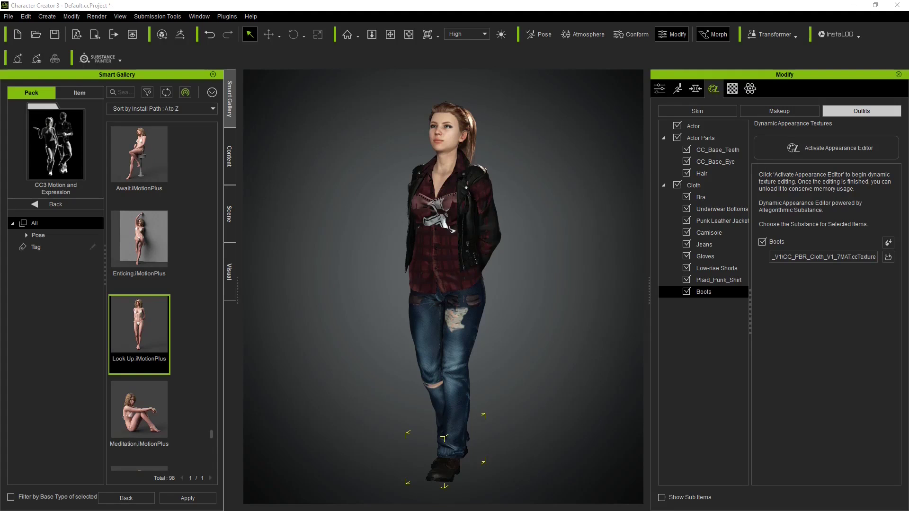
Export the clothed character as a mesh-only FBX, accepting the license warning
click(9, 16)
mouse_move(36, 108)
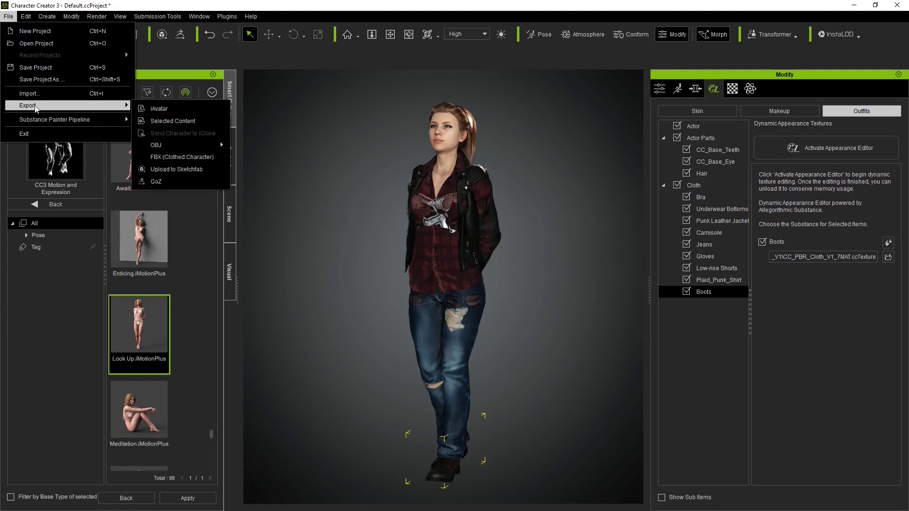
click(182, 157)
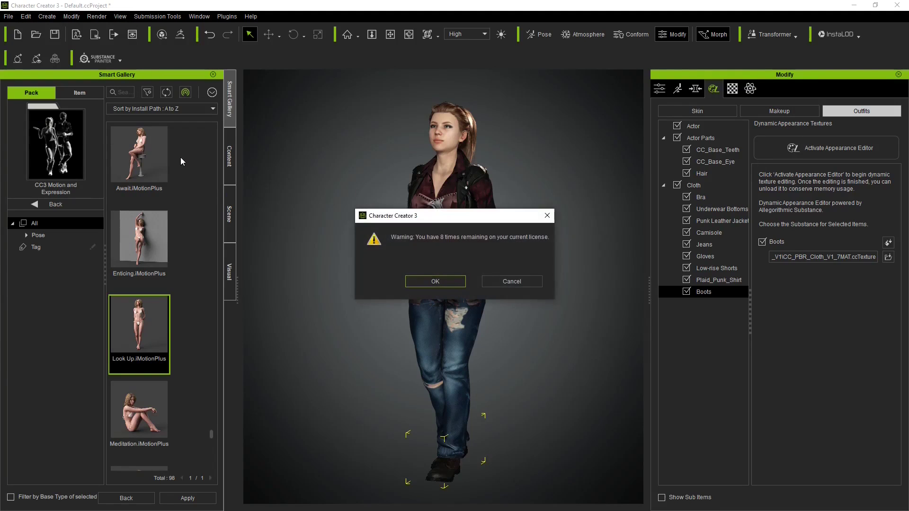
click(448, 283)
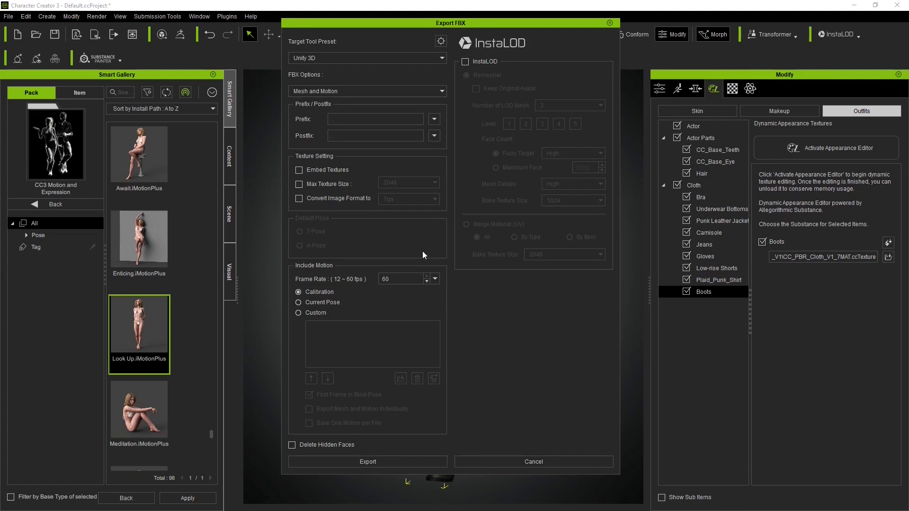
click(328, 91)
click(328, 117)
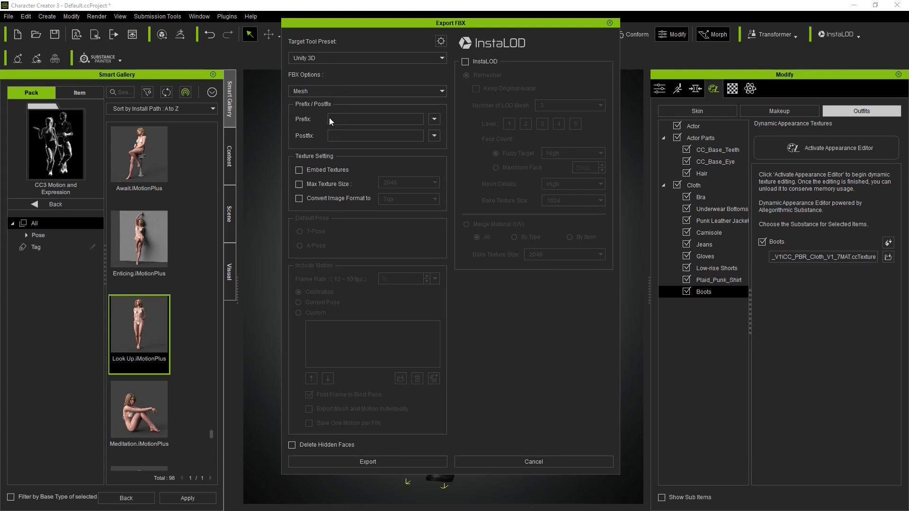
click(397, 463)
Confirm the export, then set TestCharacter03's rig to Humanoid and apply
click(378, 306)
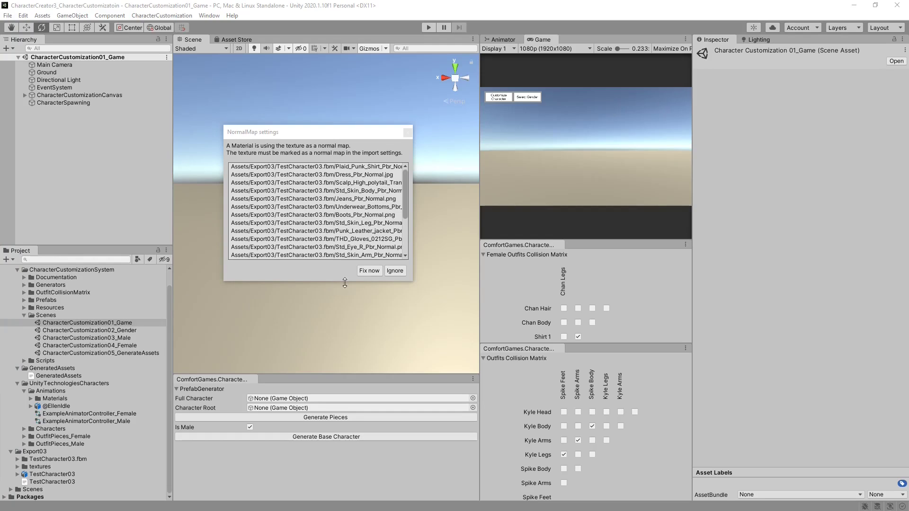
click(368, 271)
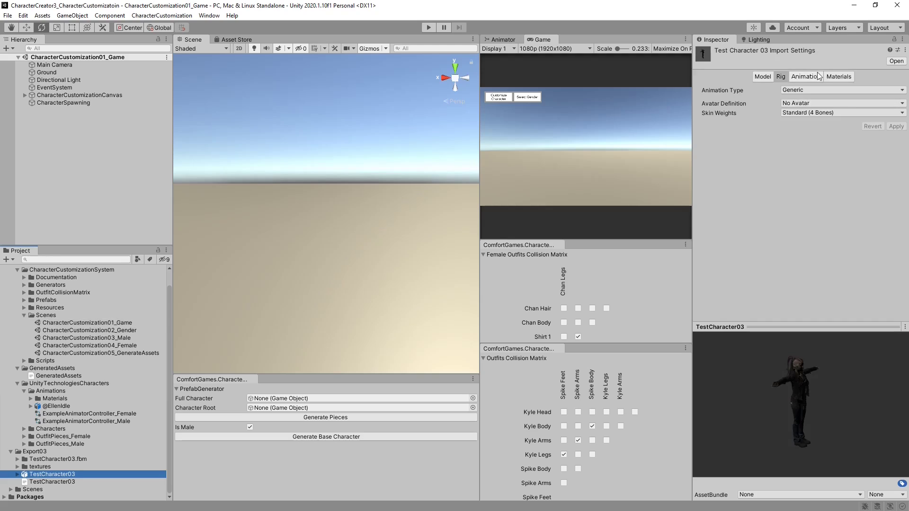
click(799, 91)
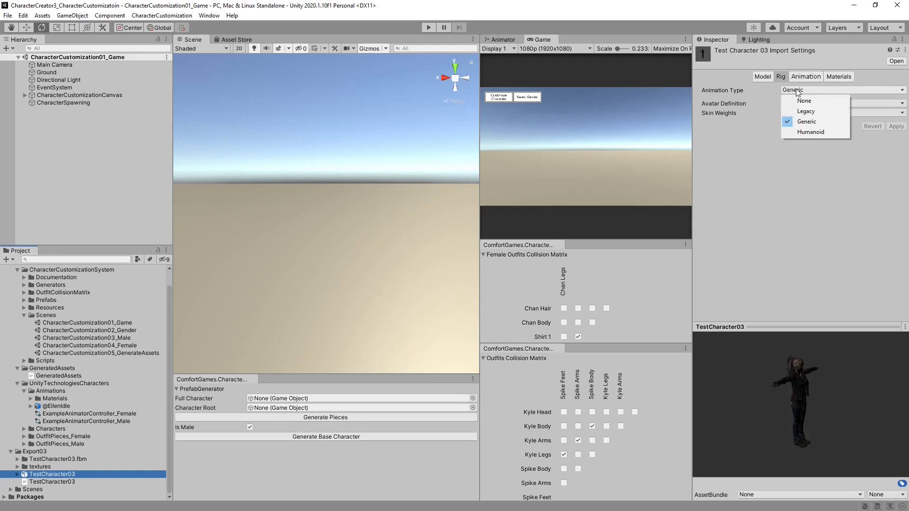
click(805, 136)
click(897, 160)
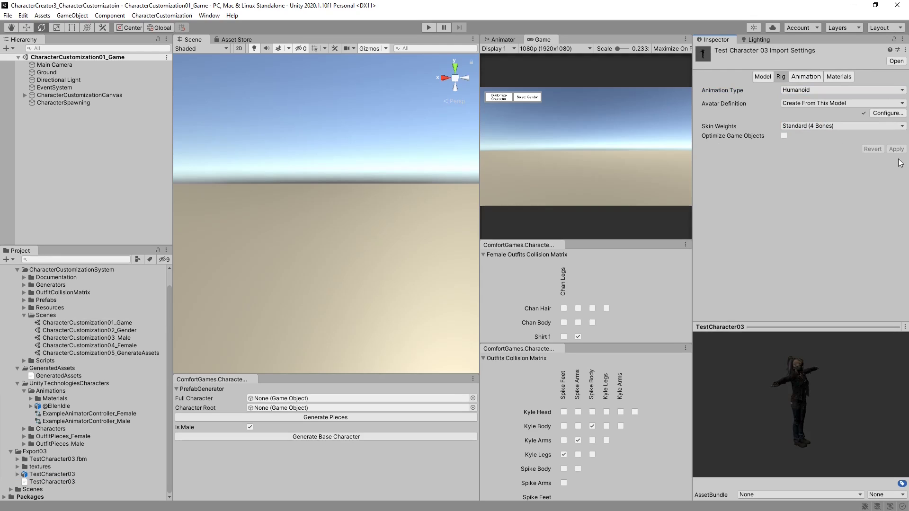
Create a new scene containing TestCharacter03 and a Spot Light
click(8, 15)
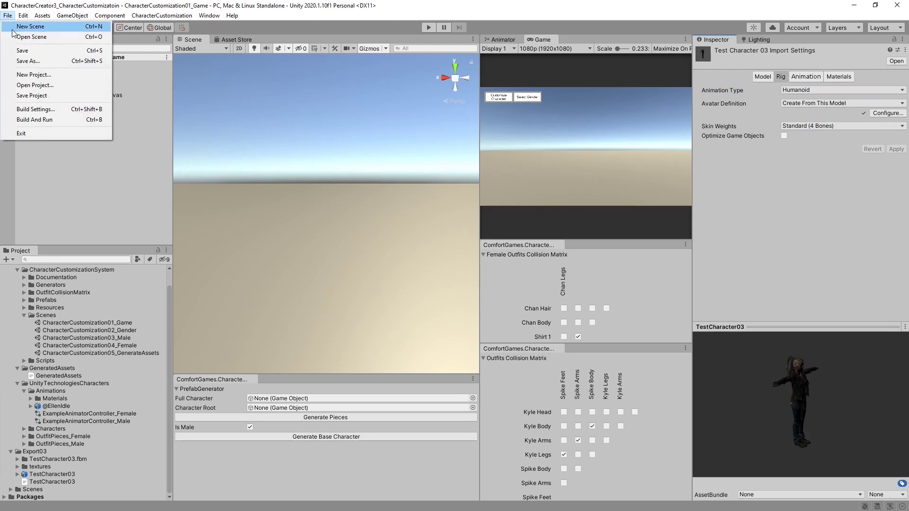
click(28, 27)
drag(52, 474, 59, 129)
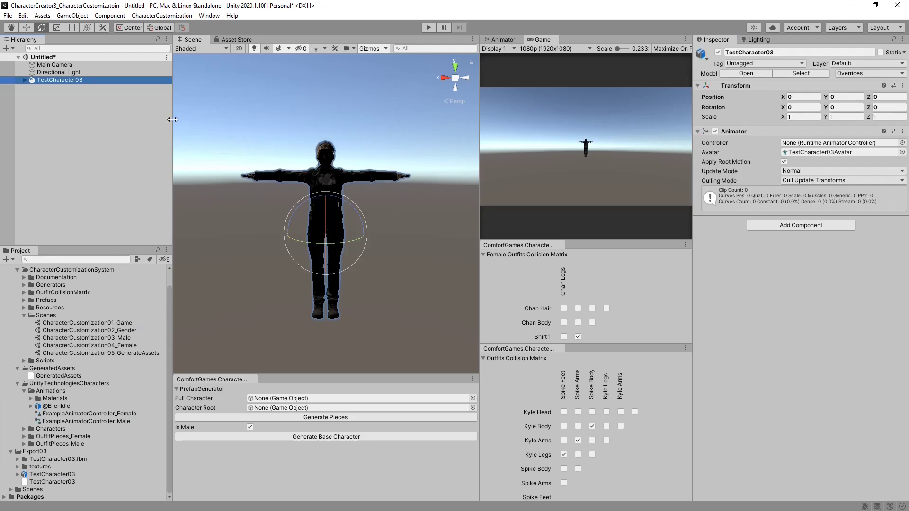
right_click(92, 112)
mouse_move(118, 260)
click(200, 280)
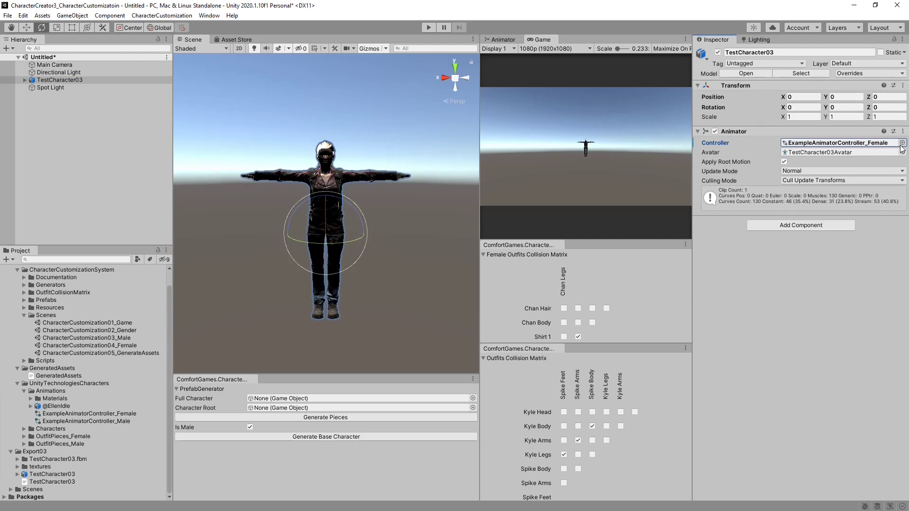
Assign ExampleAnimatorController_Female to the character's Animator and test it in play mode
click(902, 142)
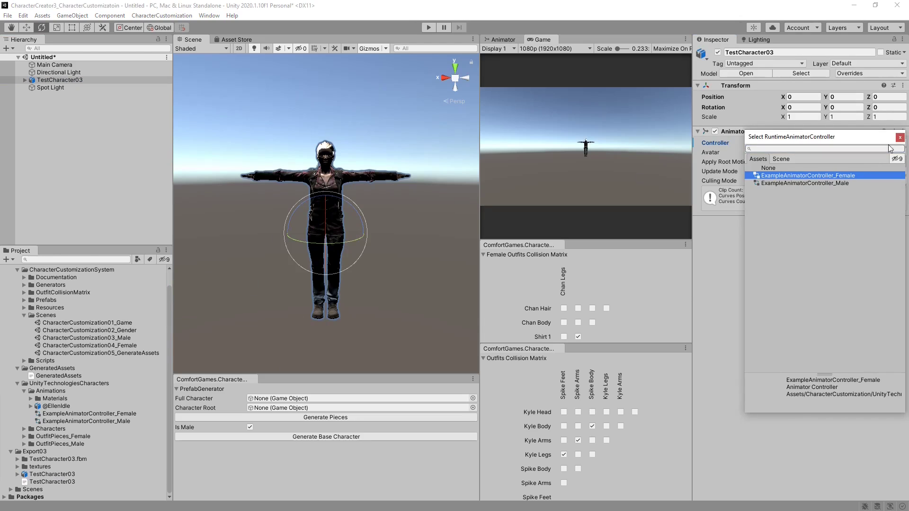
double_click(837, 177)
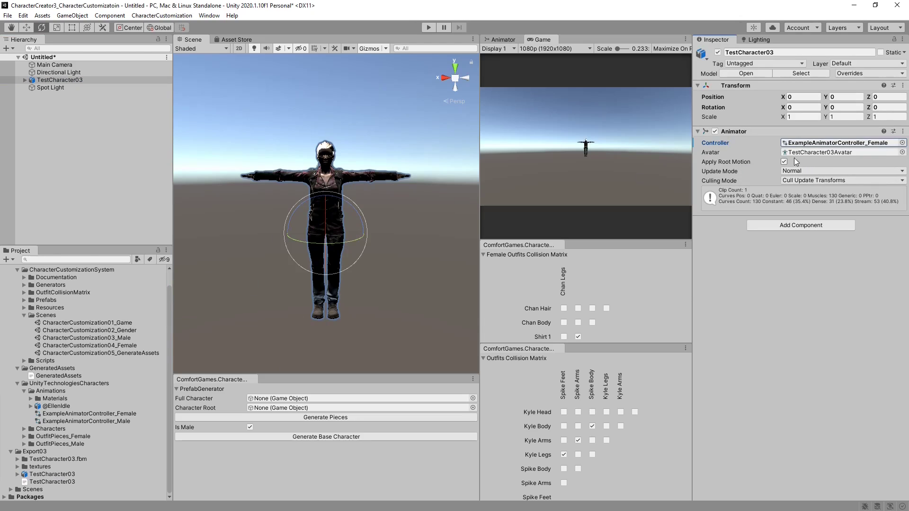
click(428, 27)
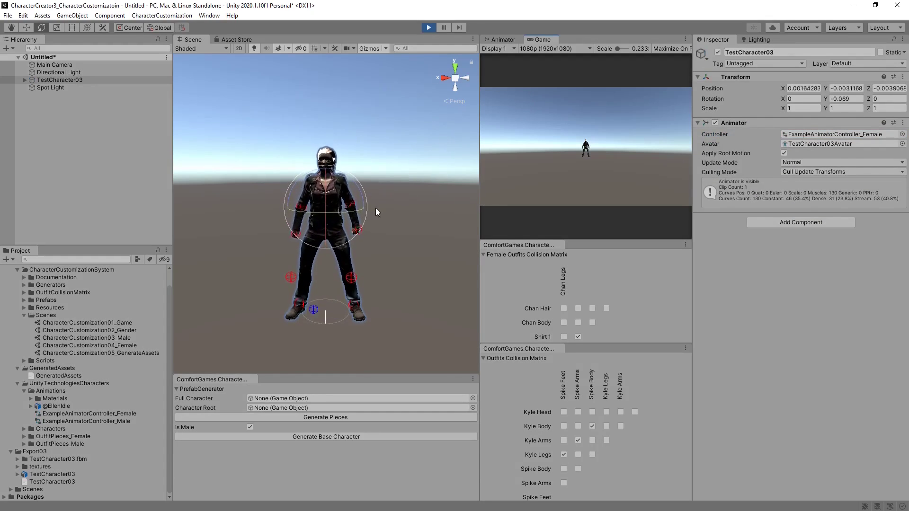
key(ctrl+p)
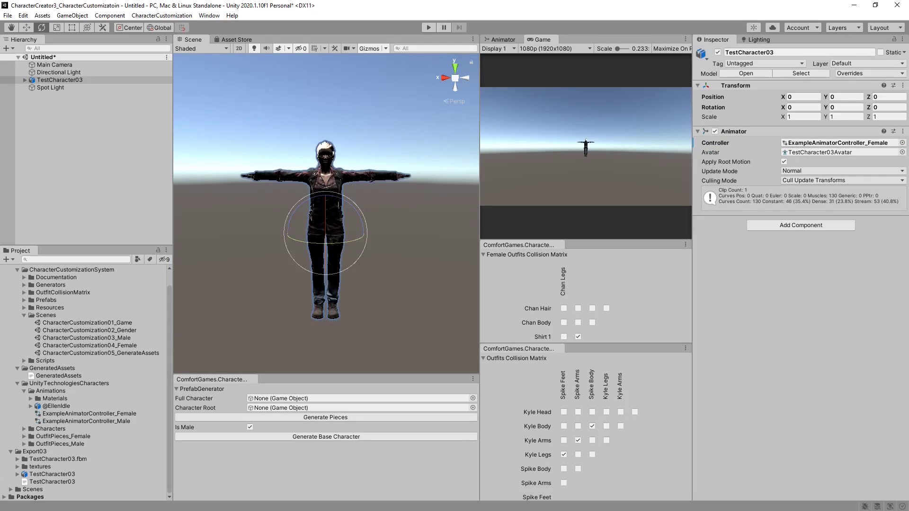
click(8, 15)
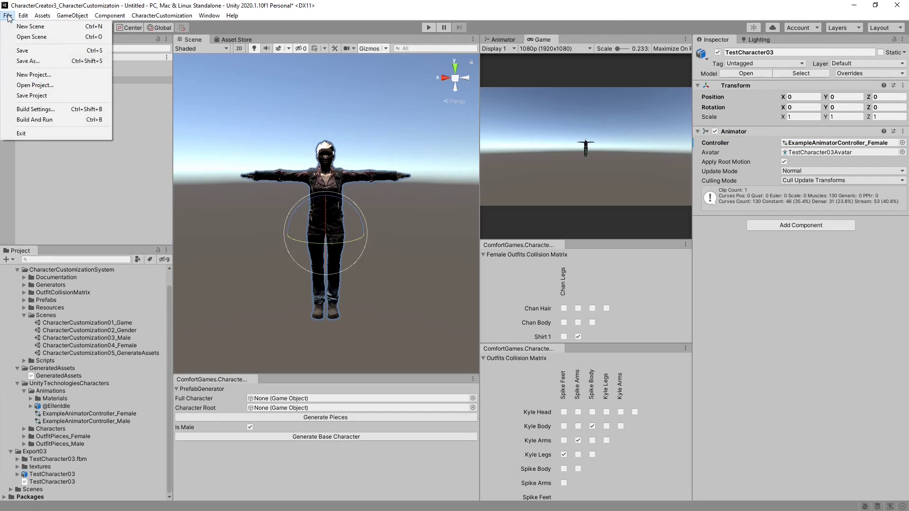
click(29, 112)
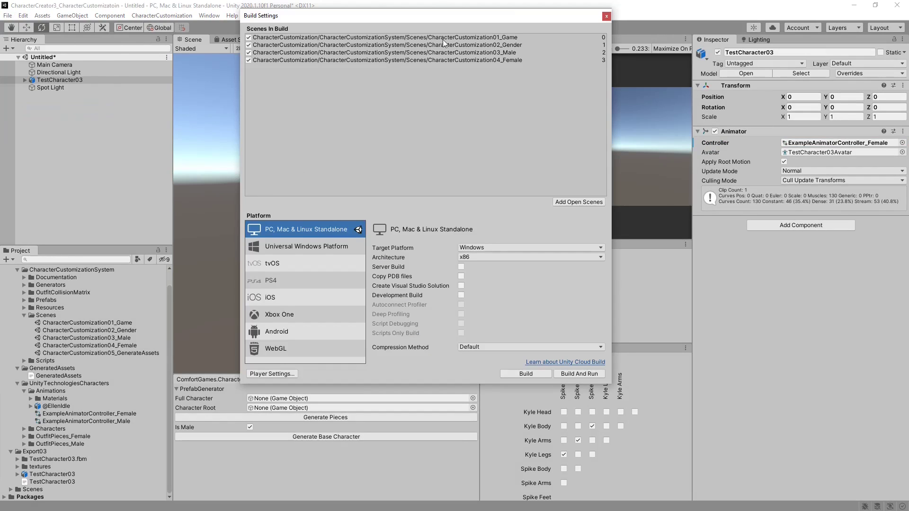
click(459, 37)
click(465, 44)
click(464, 52)
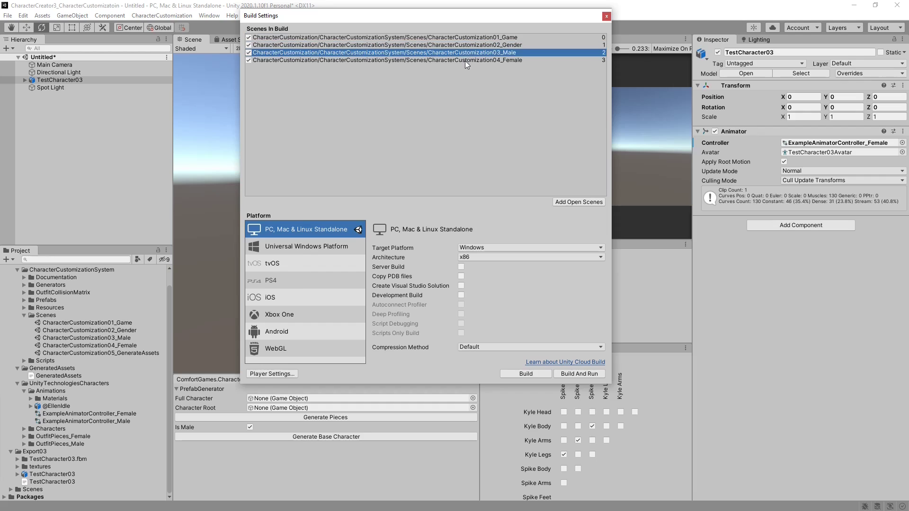
click(465, 61)
key(Escape)
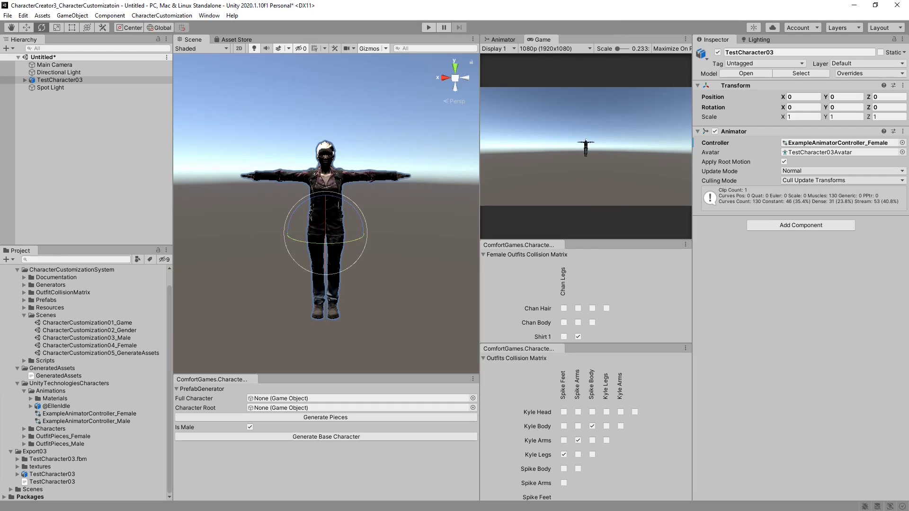
Open the Prefab Generator and unpack the TestCharacter03 prefab
click(161, 15)
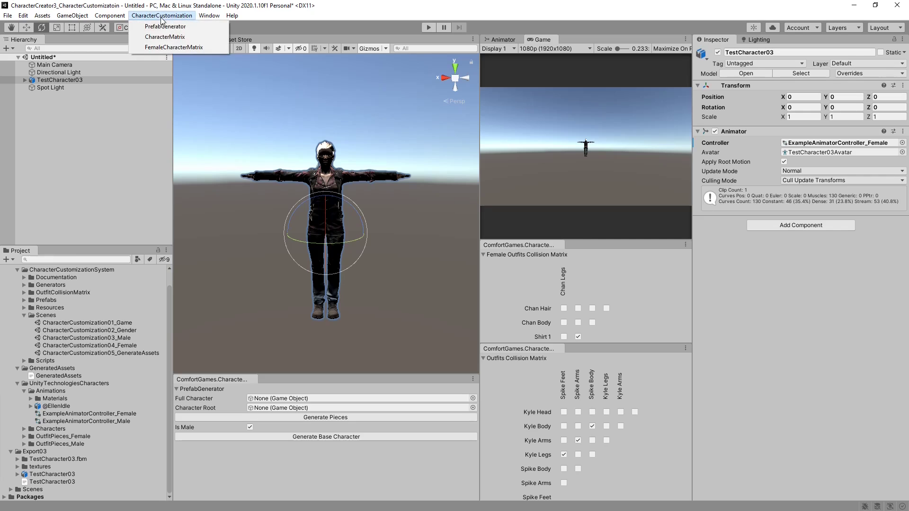
click(164, 27)
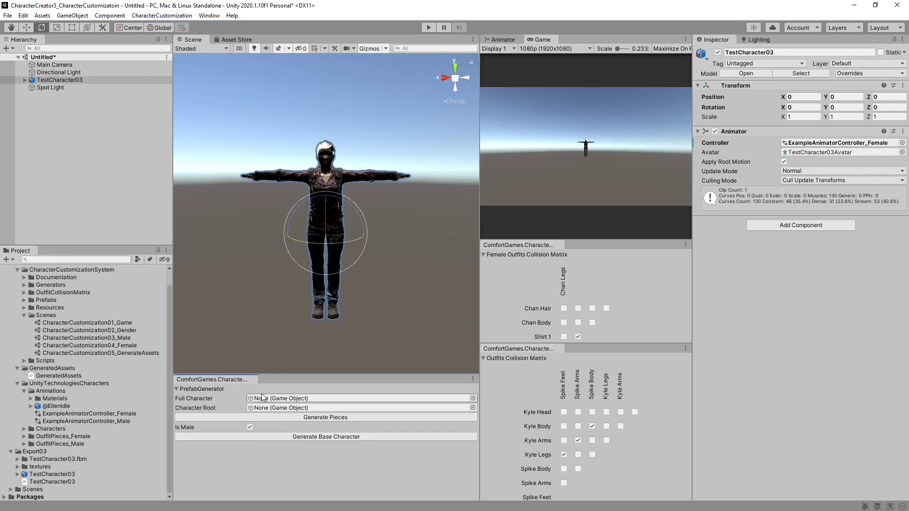
click(63, 81)
right_click(65, 84)
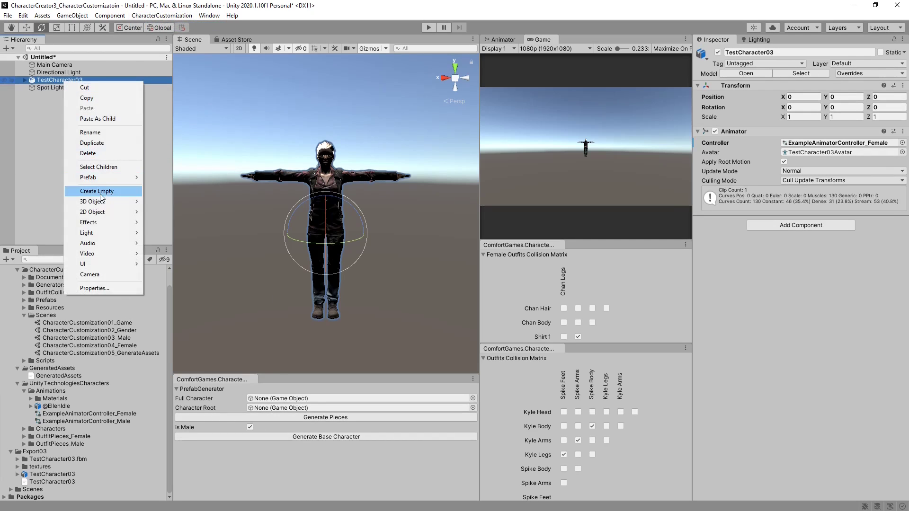
mouse_move(120, 178)
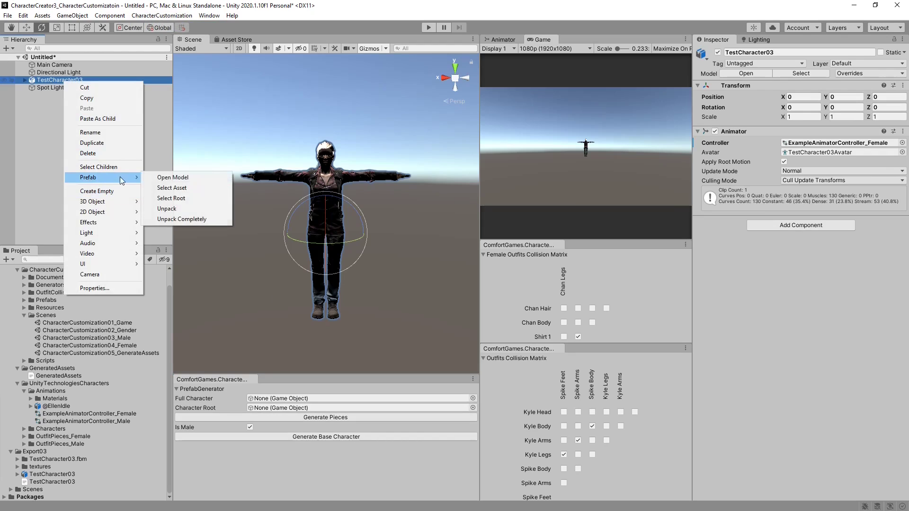
click(167, 208)
Set TestCharacter03 as Full Character, CC_Base_BoneRoot as Character Root, and untick Is Male
drag(59, 79, 261, 403)
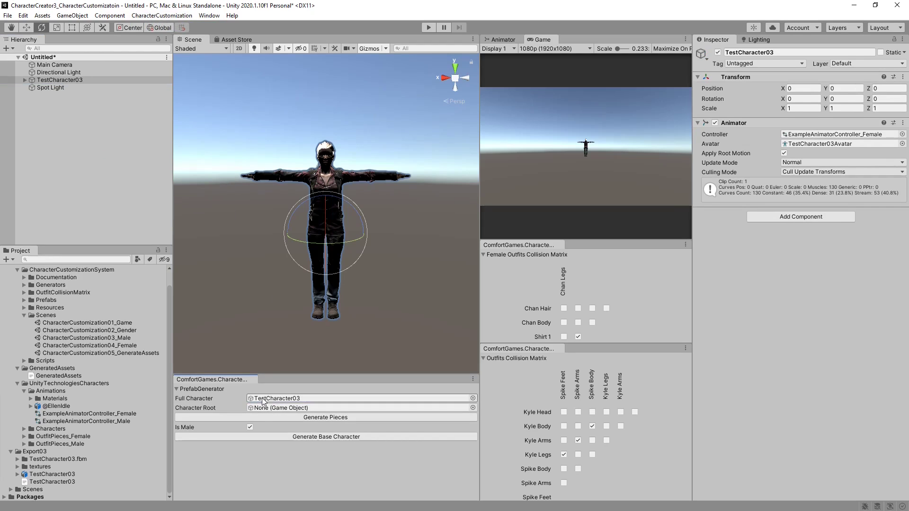
click(25, 80)
drag(69, 118, 286, 409)
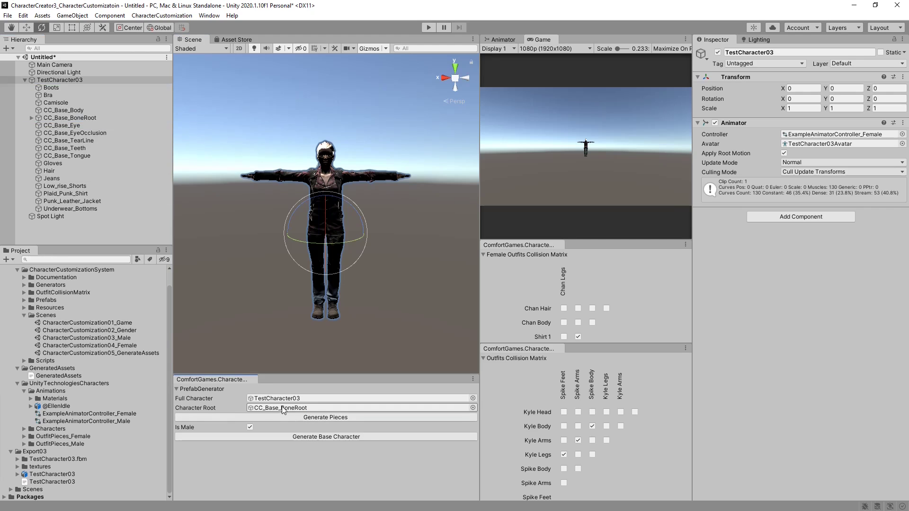
click(250, 428)
scroll(59, 388, up, 1)
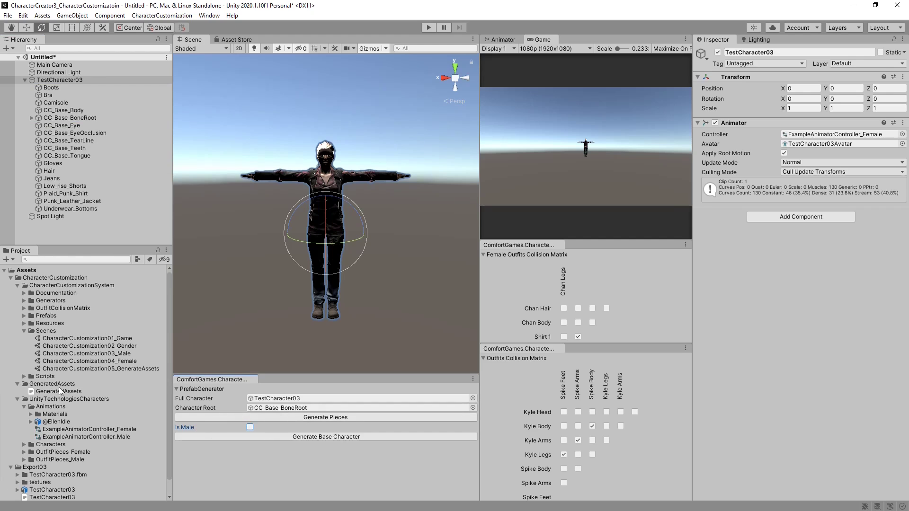
click(59, 387)
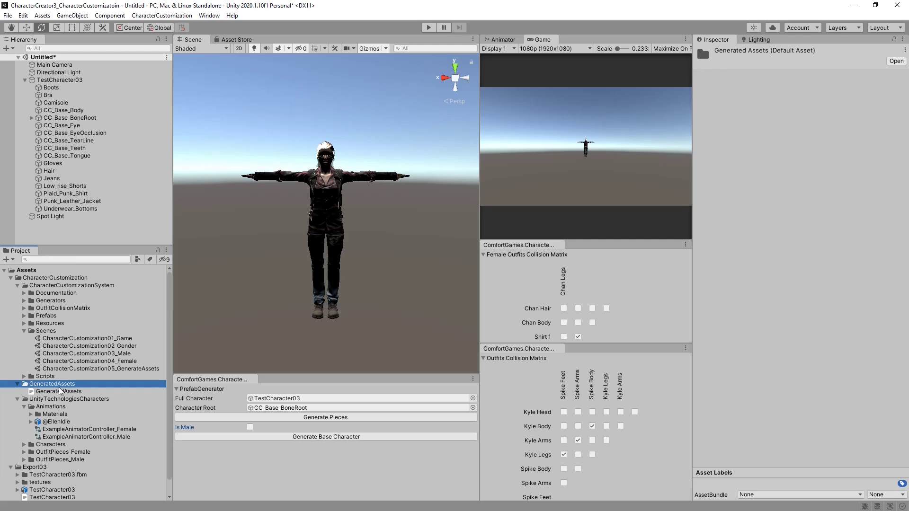
Generate the female base character prefab and remove TestCharacter03's Animator component
click(313, 437)
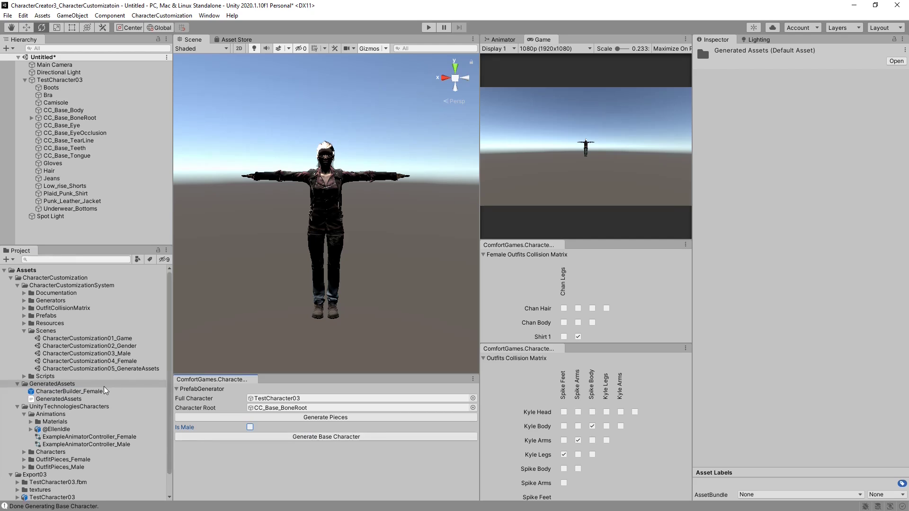
click(59, 392)
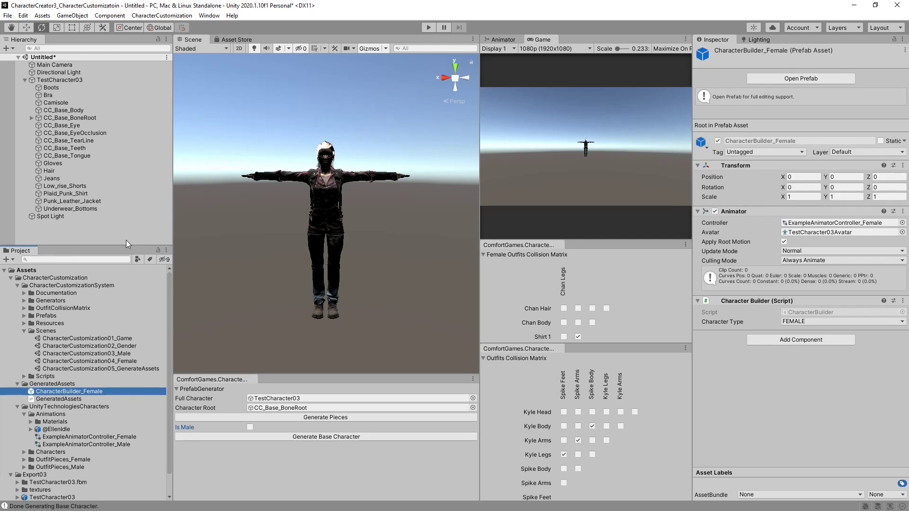
click(55, 81)
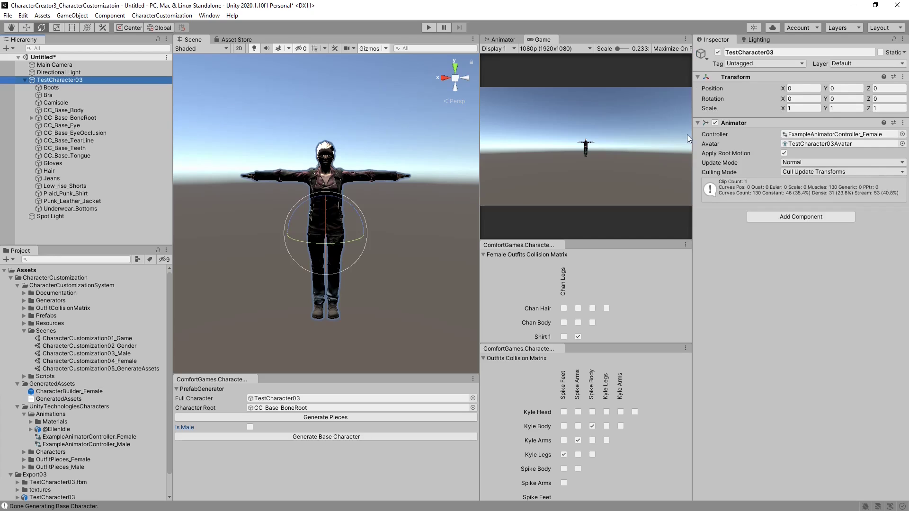
right_click(738, 122)
click(752, 141)
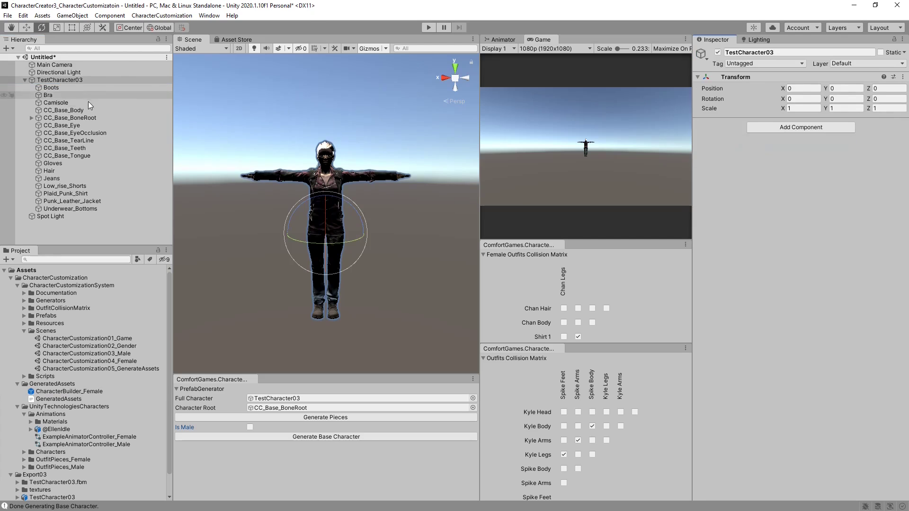
click(24, 80)
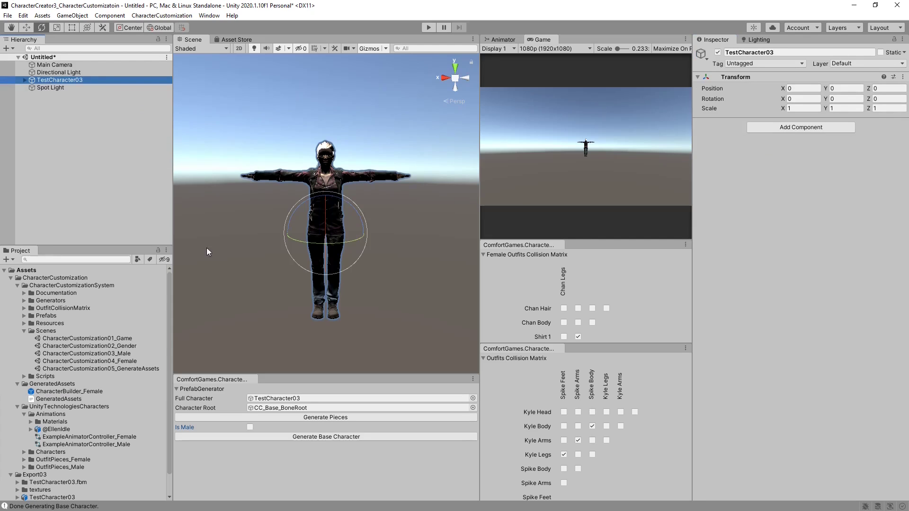
Generate the piece prefabs and review the Bra and Gloves pieces in GeneratedAssets
click(265, 398)
click(266, 408)
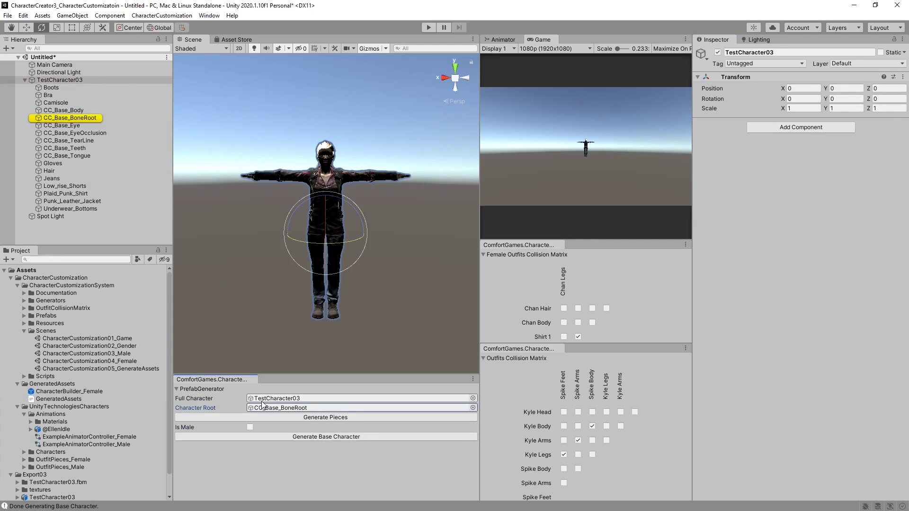
click(314, 417)
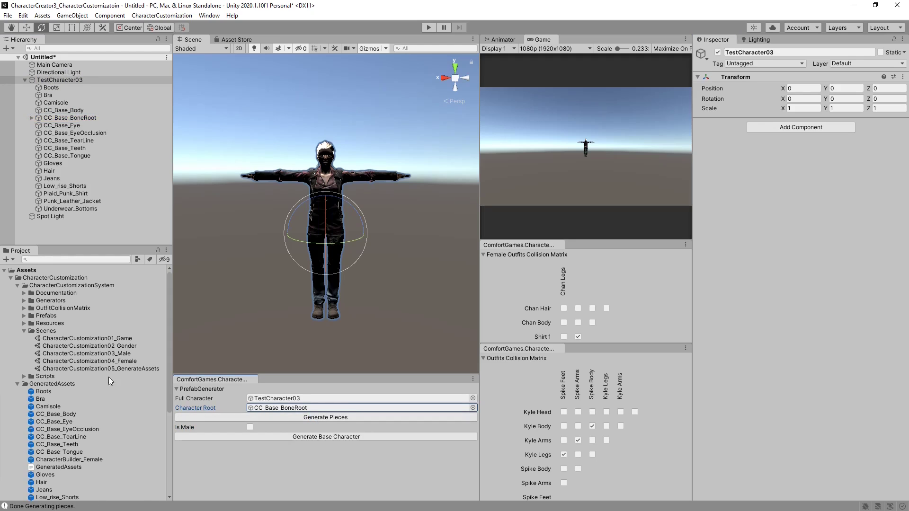
scroll(125, 394, down, 5)
scroll(82, 354, up, 1)
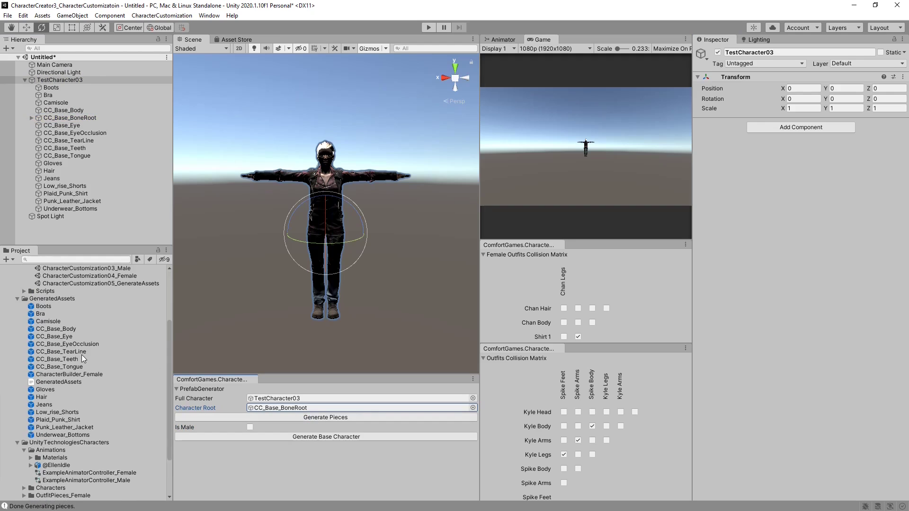
click(41, 314)
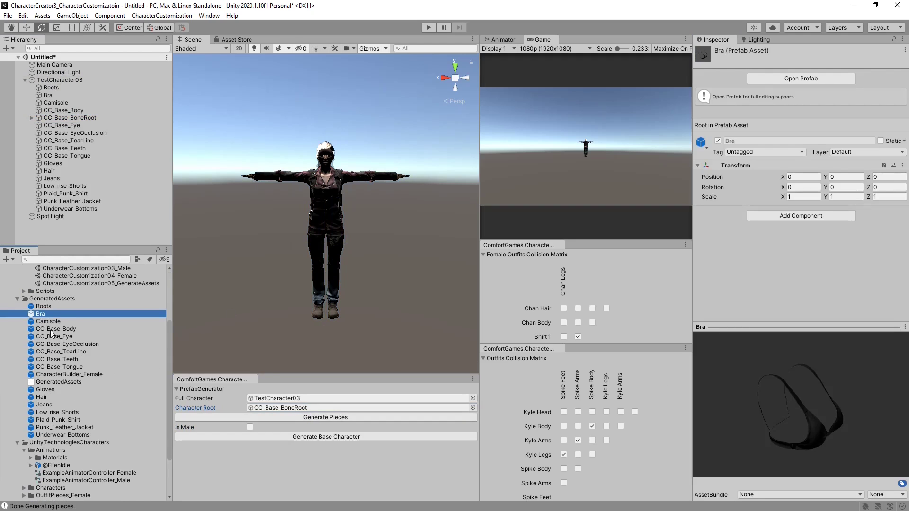
click(46, 391)
Step through the remaining generated piece prefabs
key(Down)
key(Down)
key(Down)
key(Down)
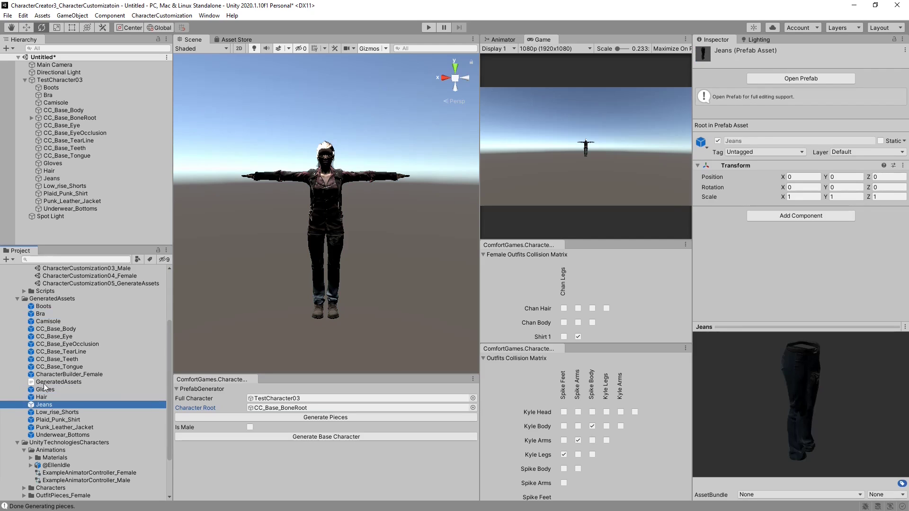
key(Down)
key(Down)
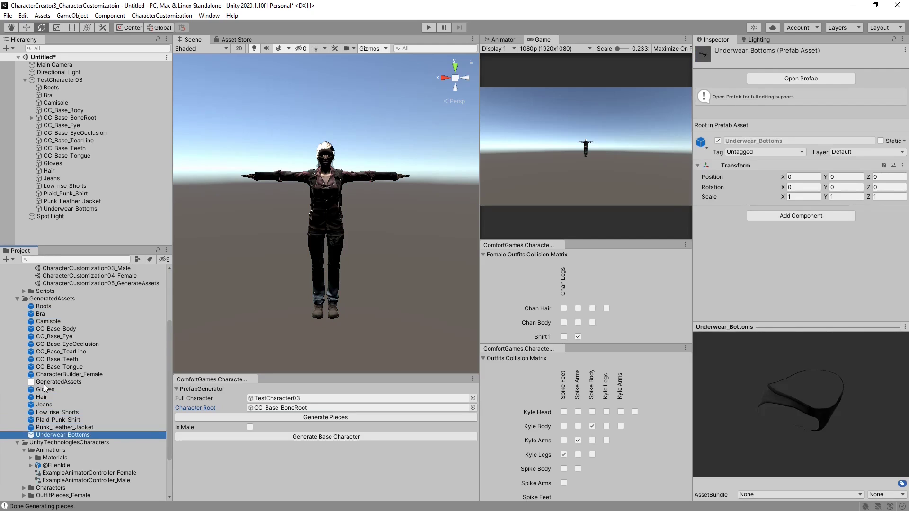
key(Up)
scroll(46, 379, up, 4)
Rename the existing female builder prefab to CharacterBuilder_Female_OLD
click(81, 332)
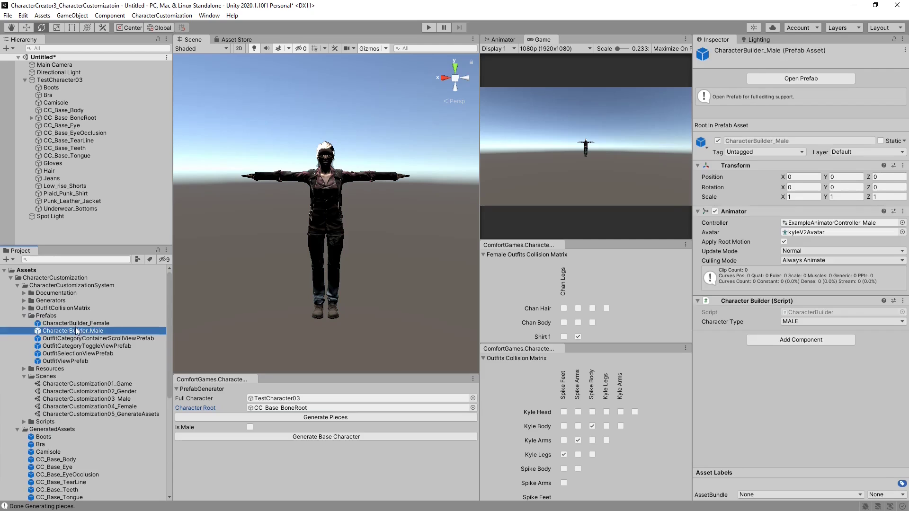
click(90, 324)
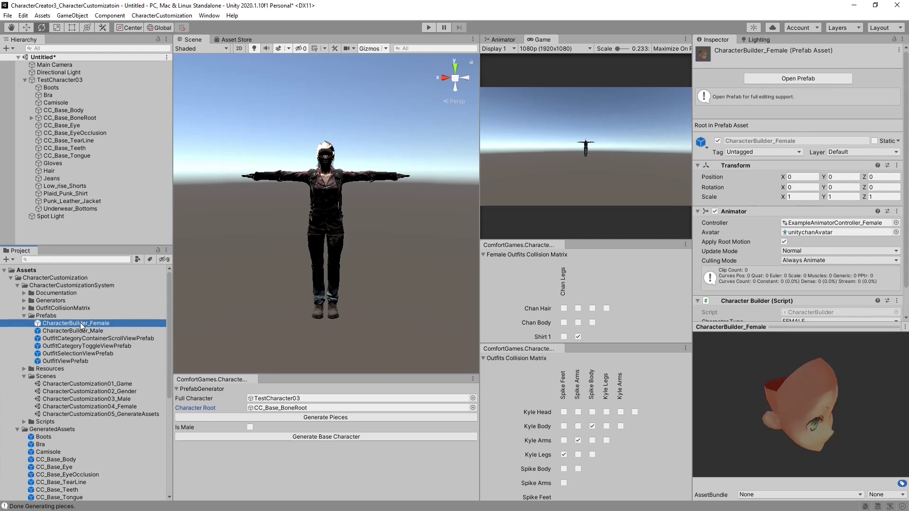
click(116, 326)
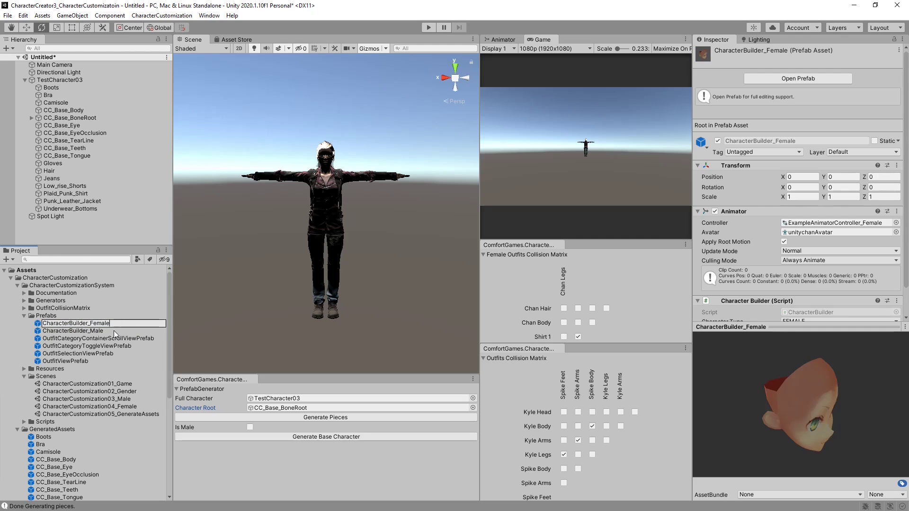
text(_OLD)
key(Return)
Move the newly generated CharacterBuilder_Female into the Prefabs folder
scroll(80, 417, down, 3)
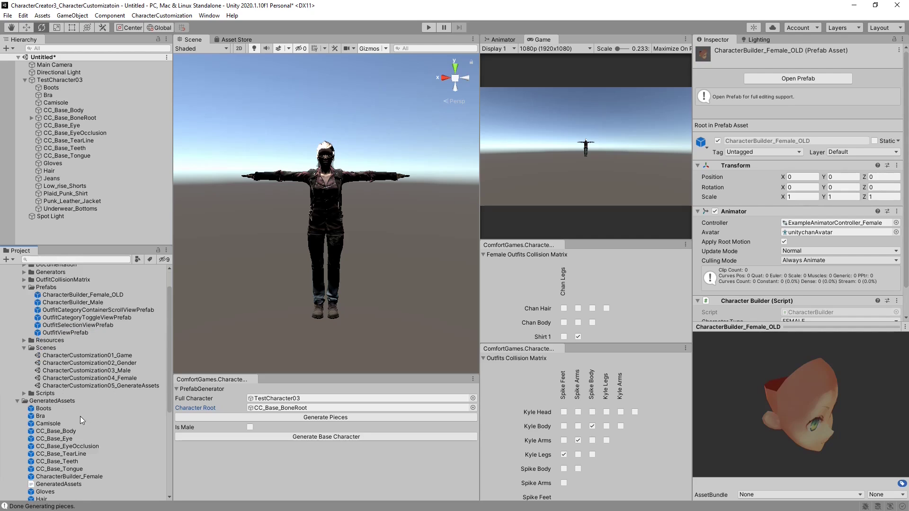
scroll(81, 421, down, 2)
drag(79, 448, 63, 326)
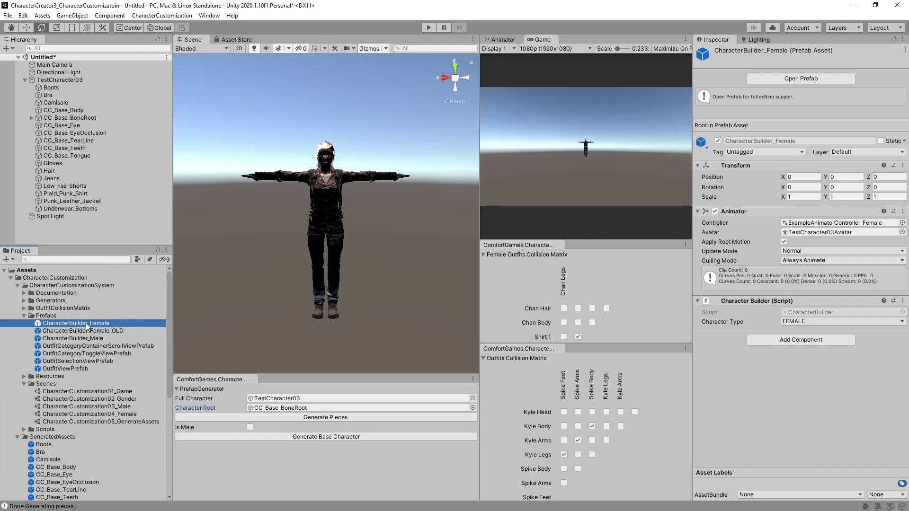
Open CharacterCustomization01_Game and point CharacterSpawning's female builder to the new CharacterBuilder_Female
double_click(109, 393)
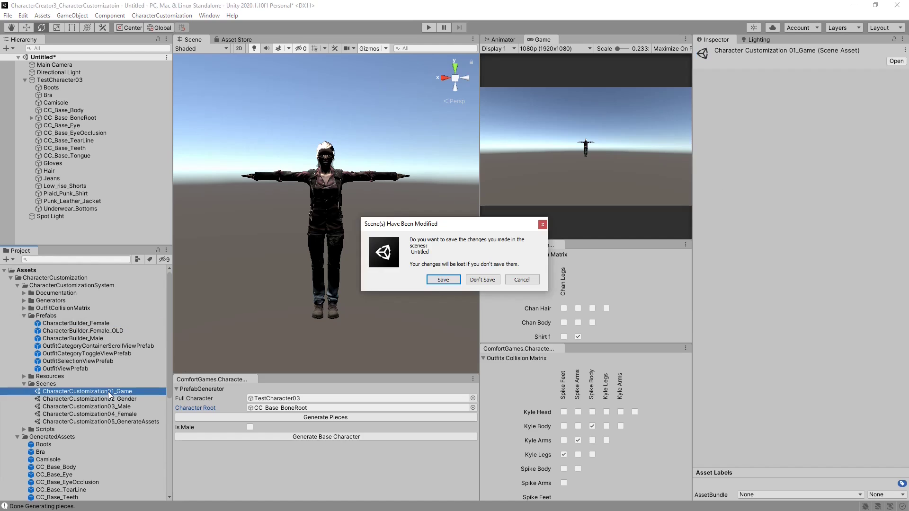
click(483, 280)
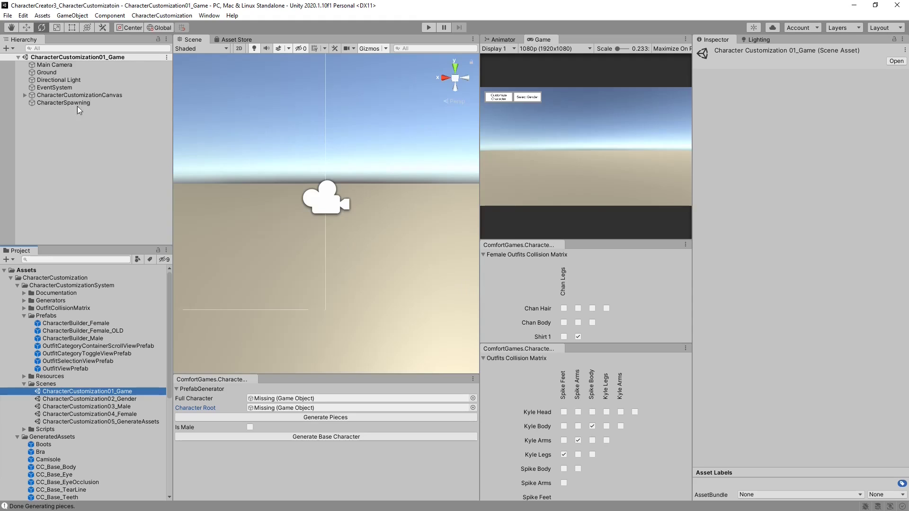
click(78, 103)
click(833, 153)
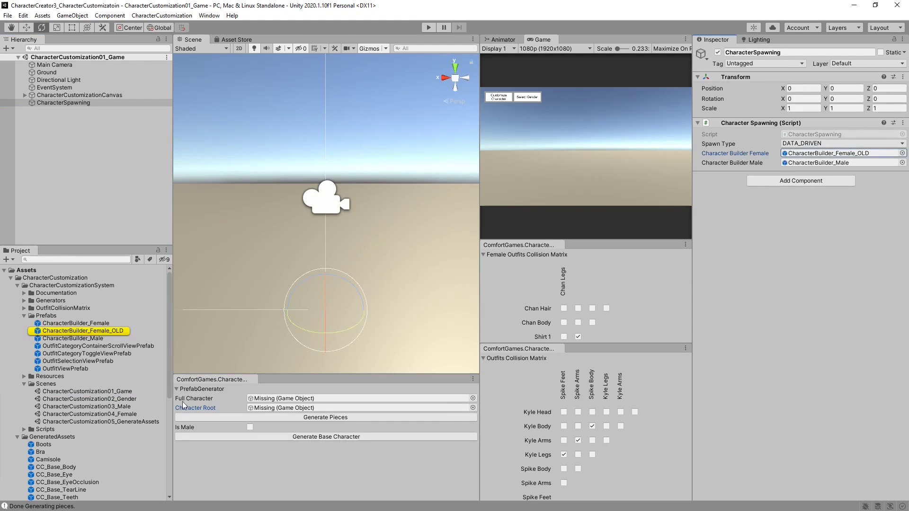
drag(94, 325, 829, 153)
Save the Game scene, open CharacterCustomization03_Male, and assign the new builder to its spawner
double_click(86, 406)
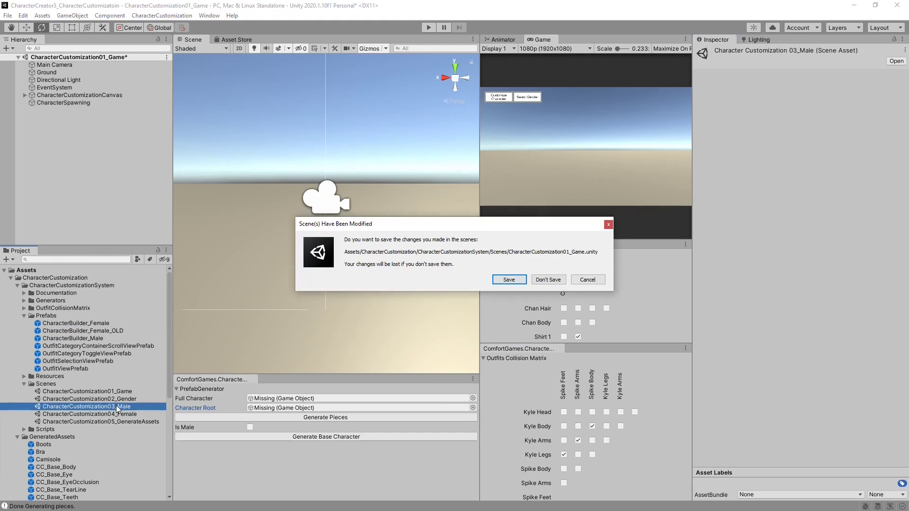
click(510, 280)
click(80, 103)
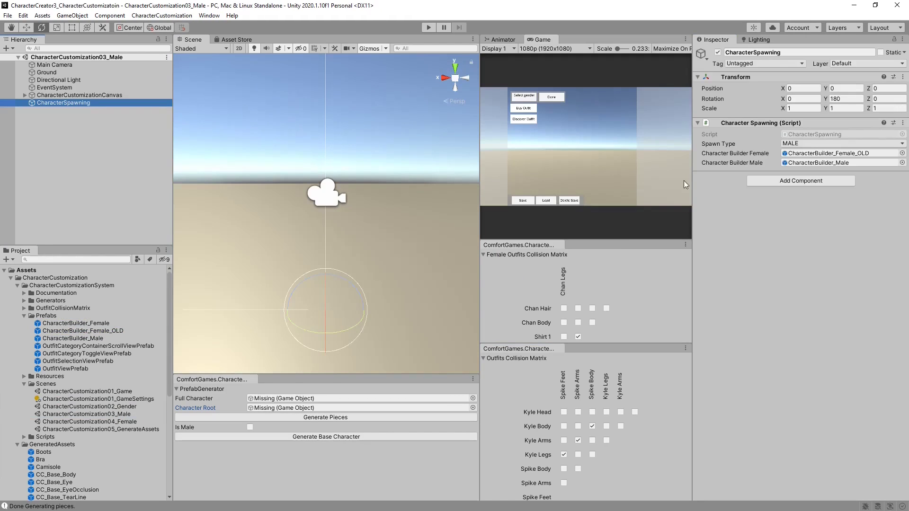
drag(90, 323, 836, 154)
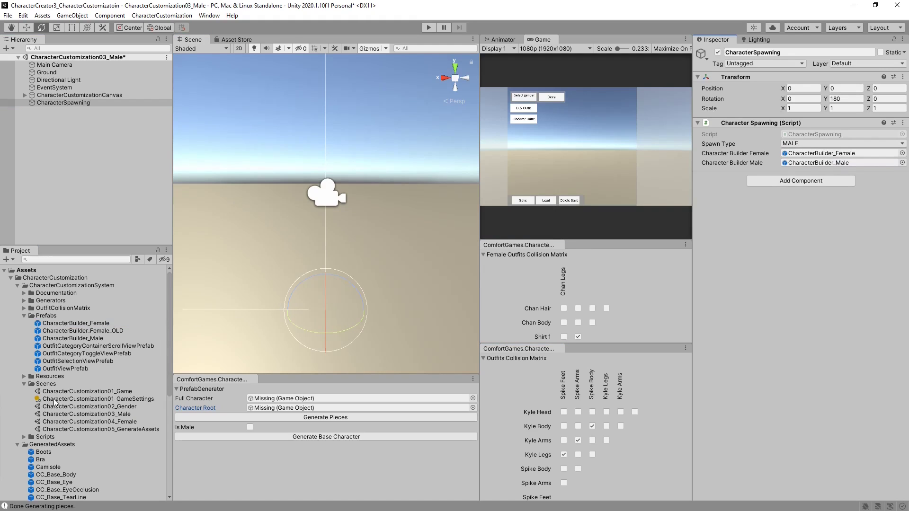
Save the Male scene, briefly open the Female scene, then reopen CharacterCustomization01_Game
double_click(102, 421)
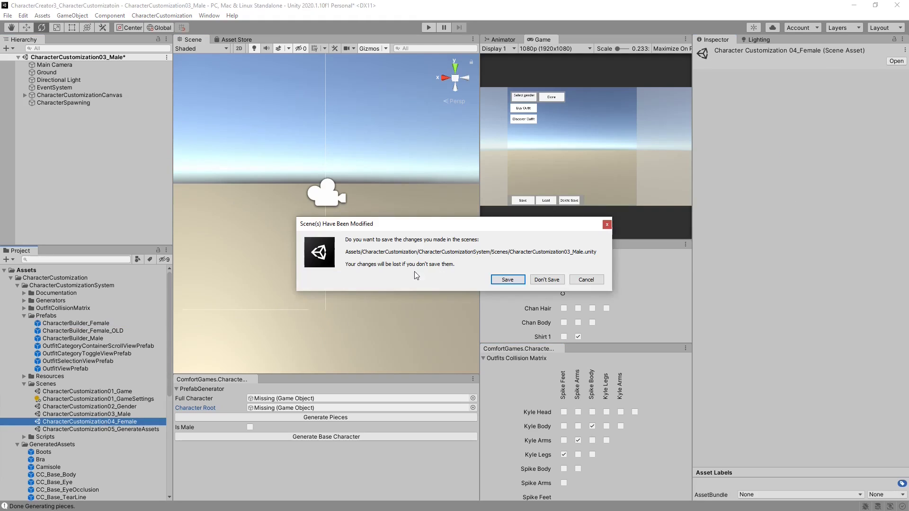
click(504, 280)
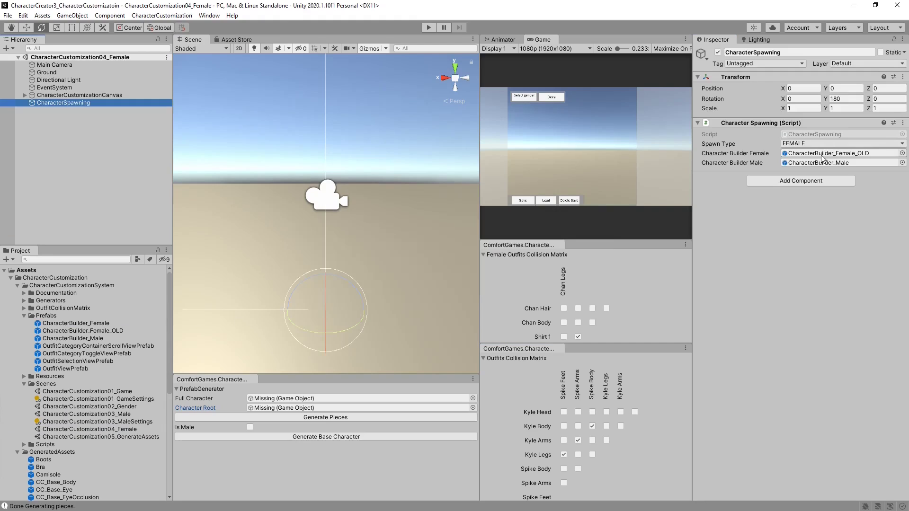
drag(822, 158, 817, 163)
click(44, 174)
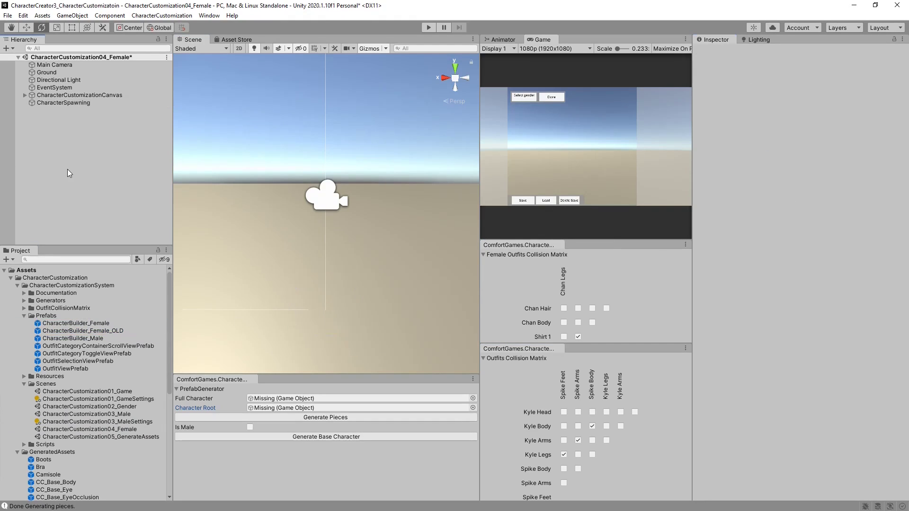
click(25, 316)
double_click(79, 338)
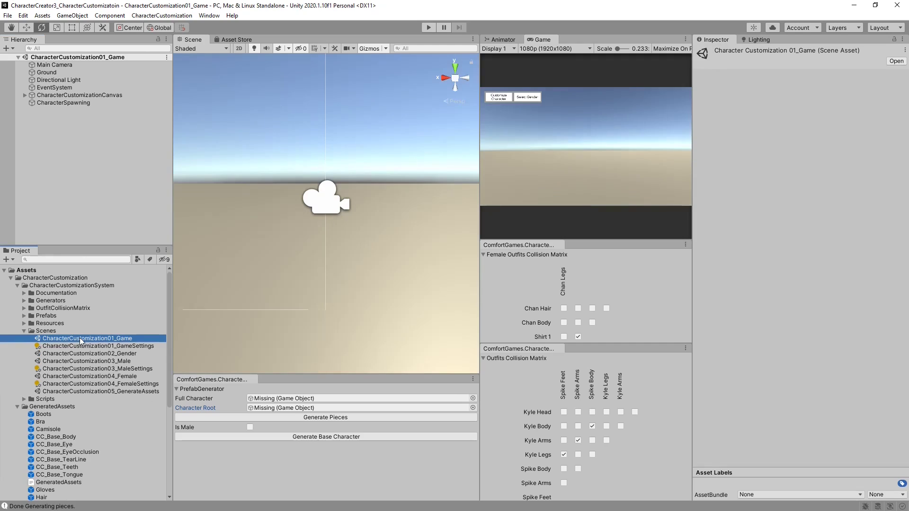
Create a new folder named CharacterCreator3_Pieces among the Resources outfit folders
click(23, 323)
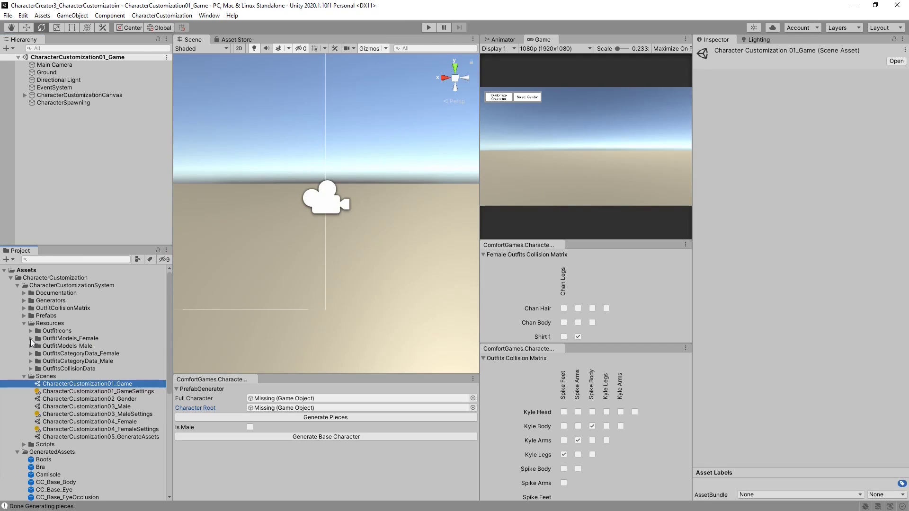
click(31, 339)
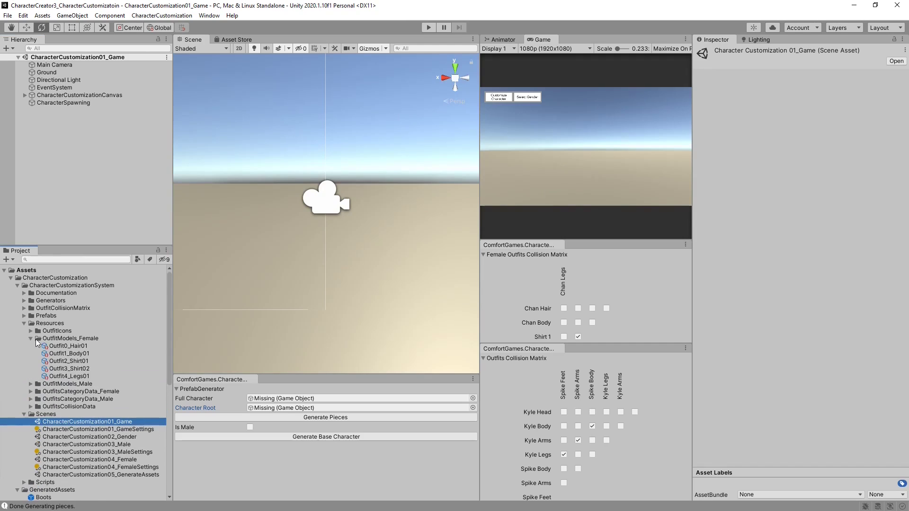
click(66, 347)
right_click(67, 348)
click(238, 136)
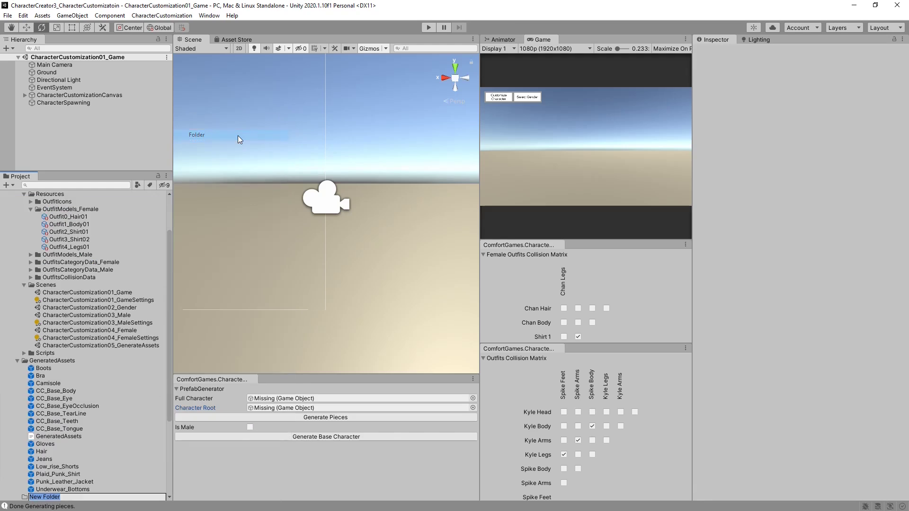
text(CharacterCreator3_Pie)
text(ces)
key(Return)
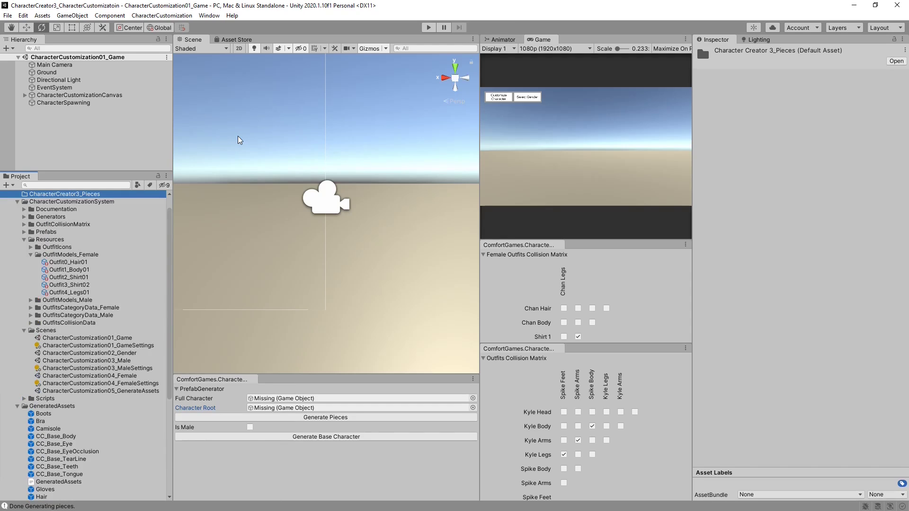
Move the generated prefabs Boots through Underwear_Bottoms into CharacterCreator3_Pieces
scroll(97, 369, down, 5)
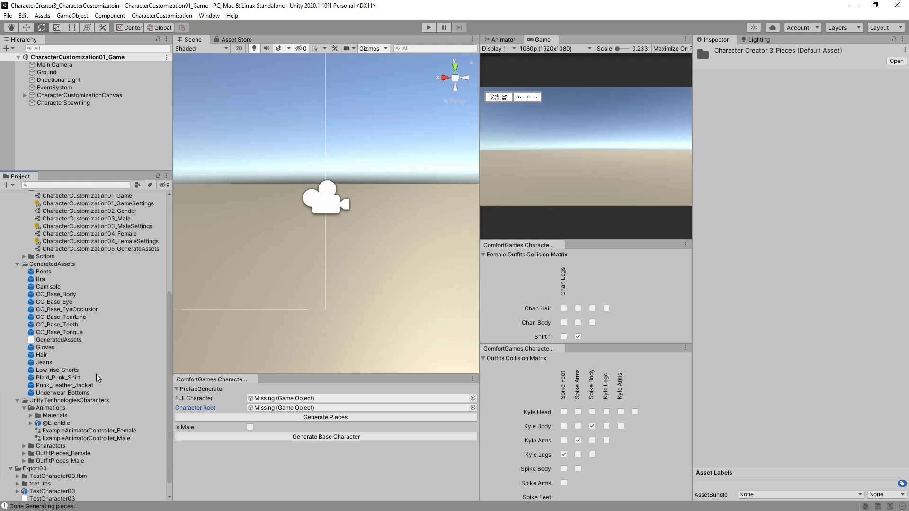
click(39, 274)
shift+click(47, 394)
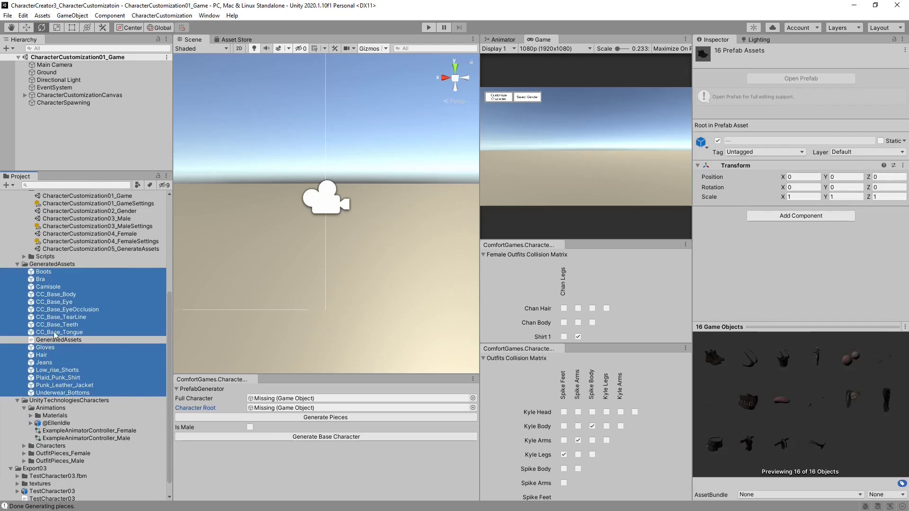
scroll(69, 325, up, 6)
drag(53, 368, 67, 216)
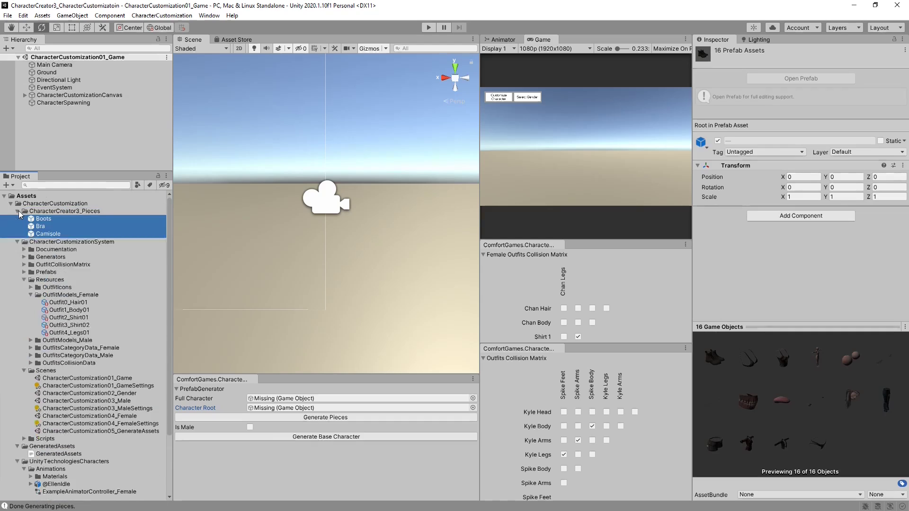
scroll(81, 271, down, 2)
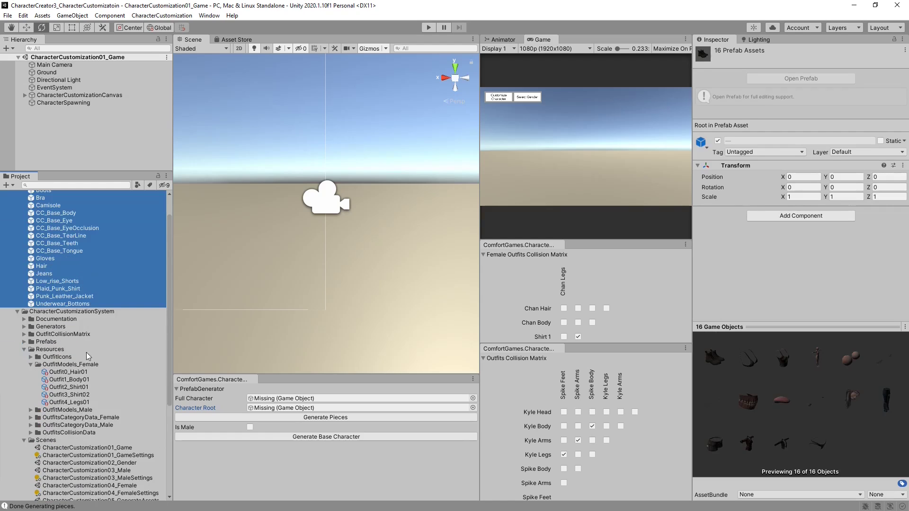
Set the Chan Hair outfit to a single piece, Hair
click(71, 372)
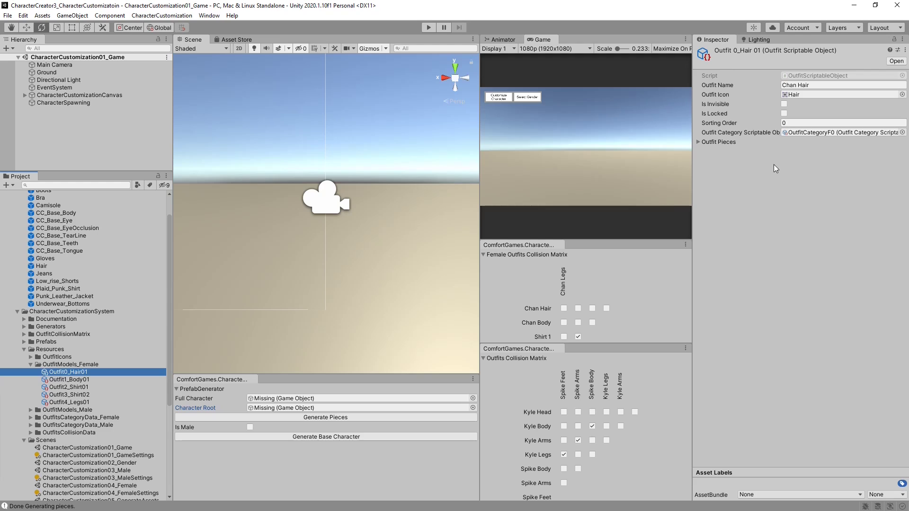
click(715, 143)
scroll(75, 404, up, 2)
drag(41, 294, 804, 162)
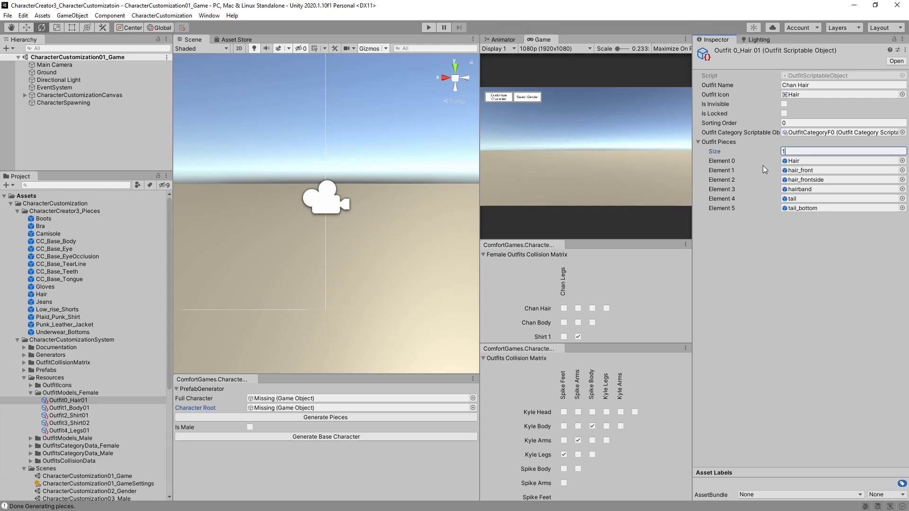
key(Return)
Fill Chan Body's slots with CC_Base_Body, Eye, EyeOcclusion, TearLine, Teeth and Tongue
click(68, 408)
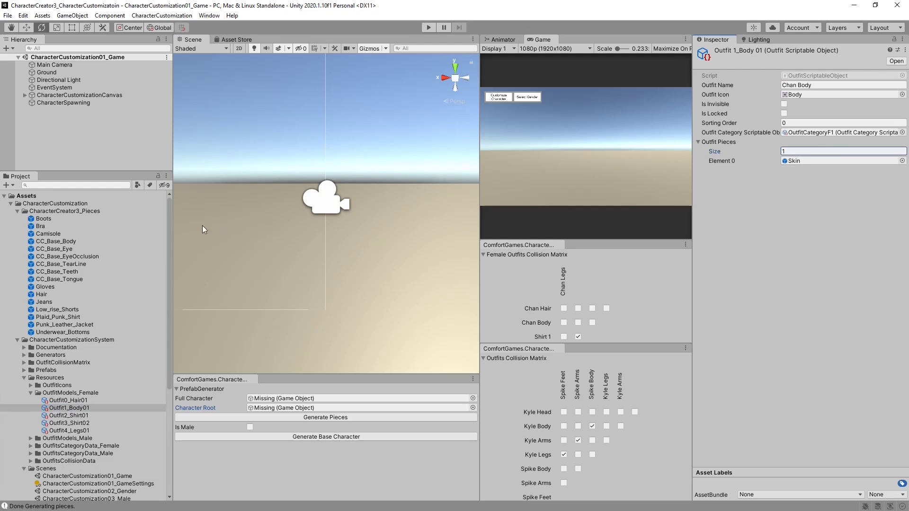
drag(60, 244, 794, 165)
key(Return)
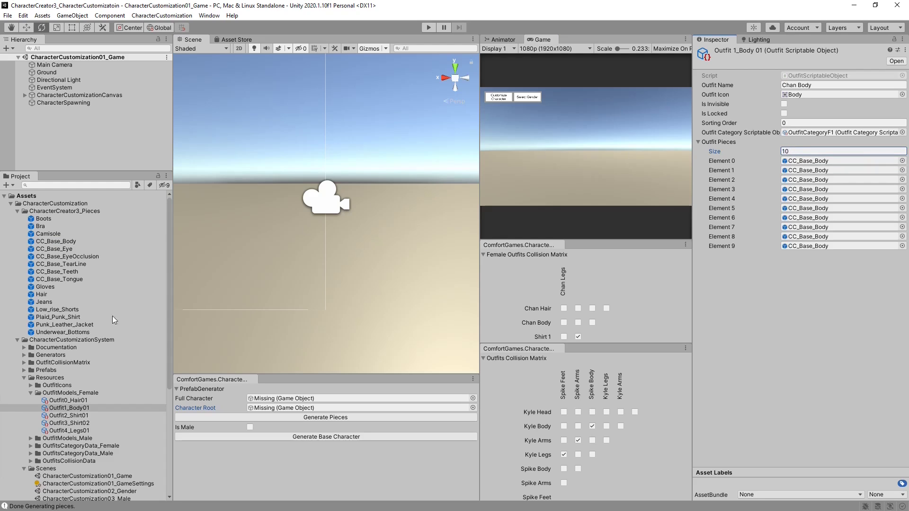
drag(66, 251, 800, 170)
drag(61, 258, 842, 182)
drag(78, 264, 797, 190)
drag(74, 274, 800, 198)
drag(67, 281, 808, 209)
Add Bra and Underwear_Bottoms to Chan Body and trim it to eight pieces
drag(40, 226, 805, 218)
drag(86, 334, 826, 227)
click(808, 152)
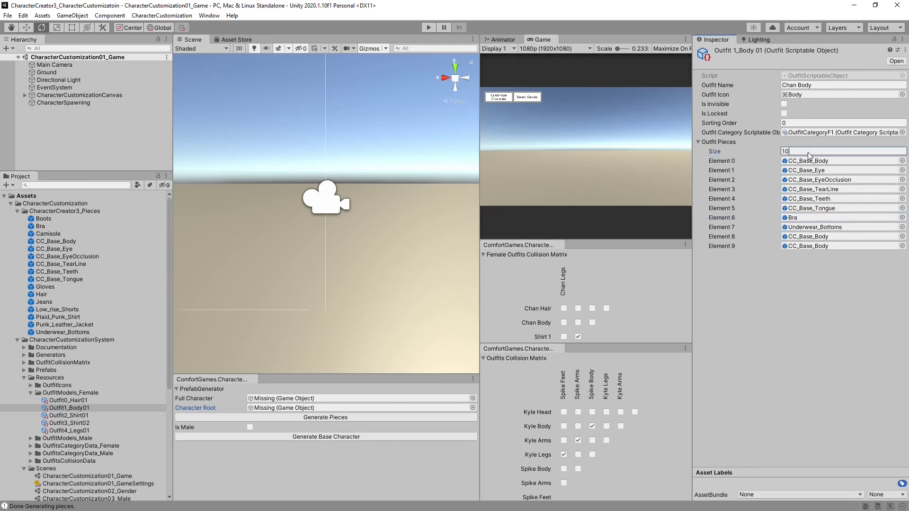
text(8)
key(Return)
Start filling the shirt outfits, assigning Camisole as the Shirt 2 piece
drag(69, 416, 669, 239)
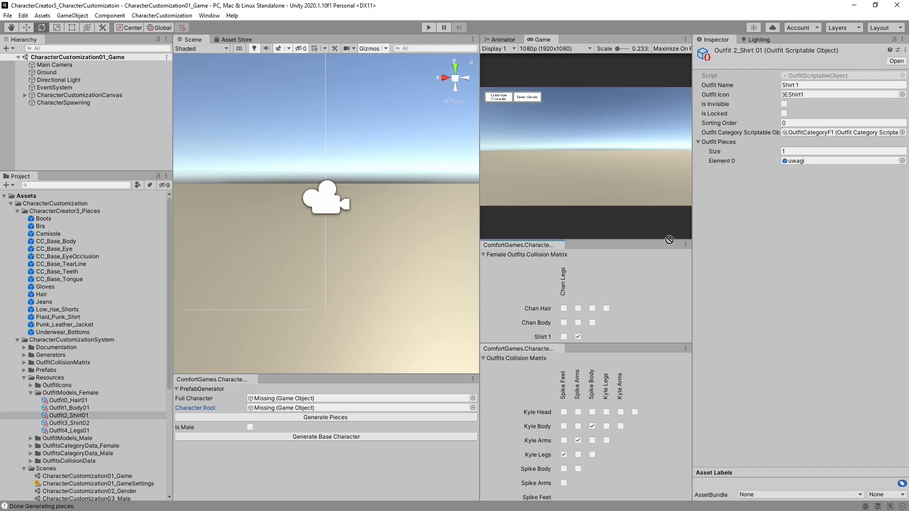
drag(803, 170, 807, 162)
click(69, 423)
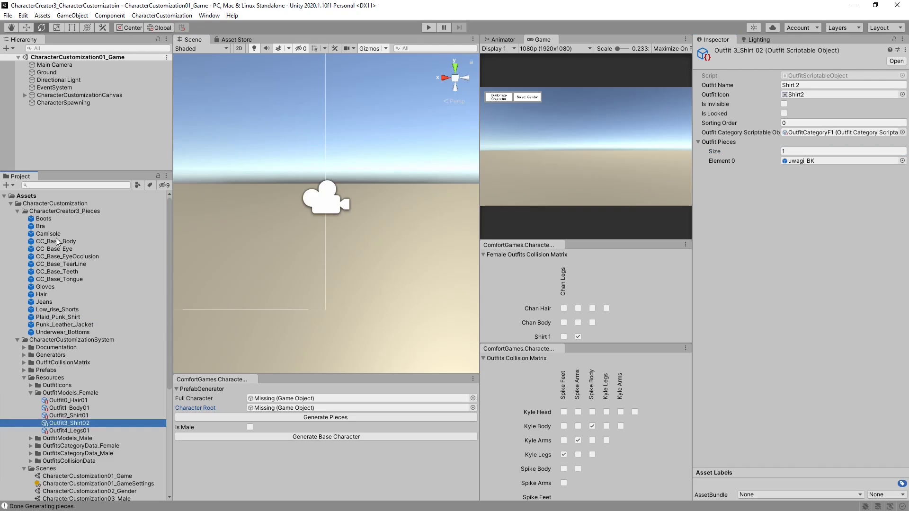
drag(50, 235, 685, 217)
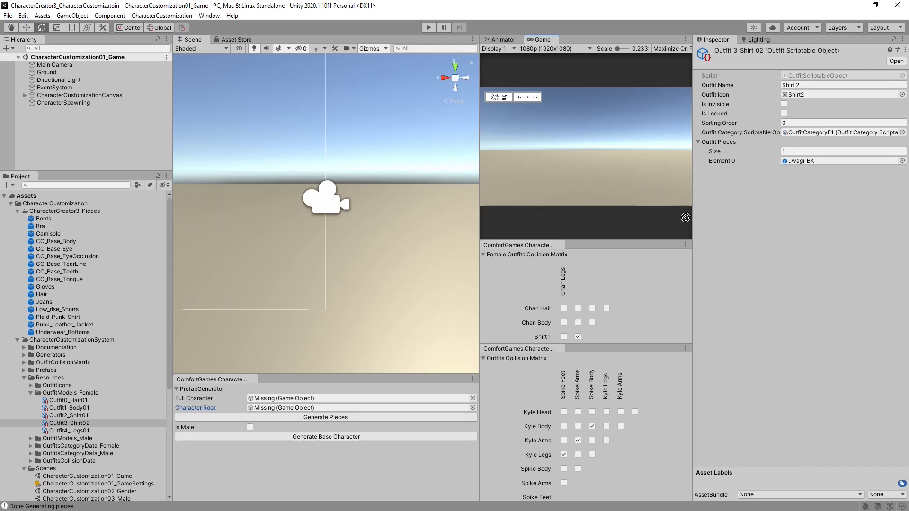
drag(815, 166, 815, 167)
drag(69, 431, 573, 243)
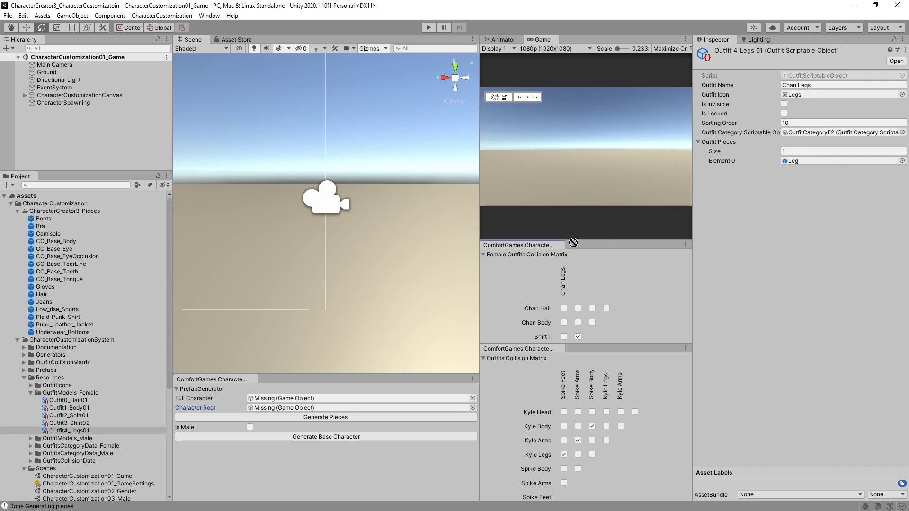
drag(828, 165, 827, 164)
click(71, 393)
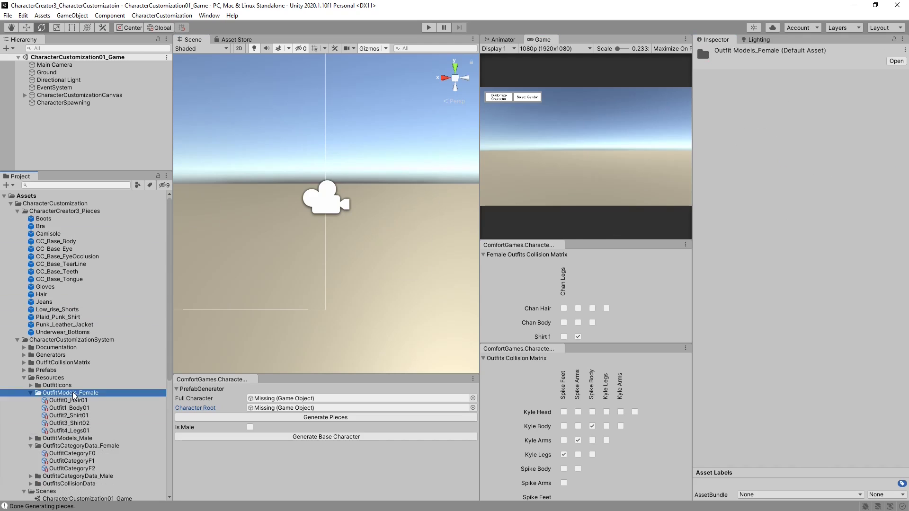
Create a new OutfitScriptableObject in OutfitModels_Female named Outfit5_Shoes01
right_click(73, 394)
mouse_move(192, 145)
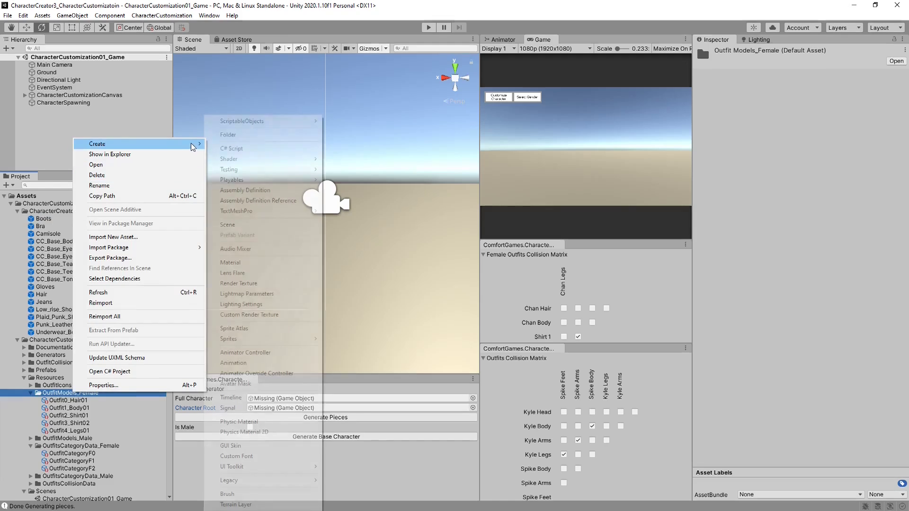
mouse_move(304, 122)
click(356, 125)
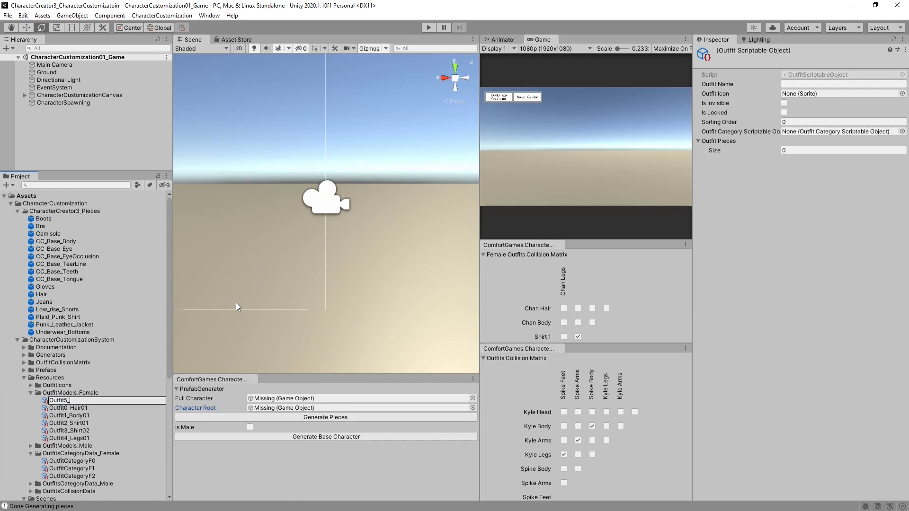
text(Outfit5_Shoes01)
key(Return)
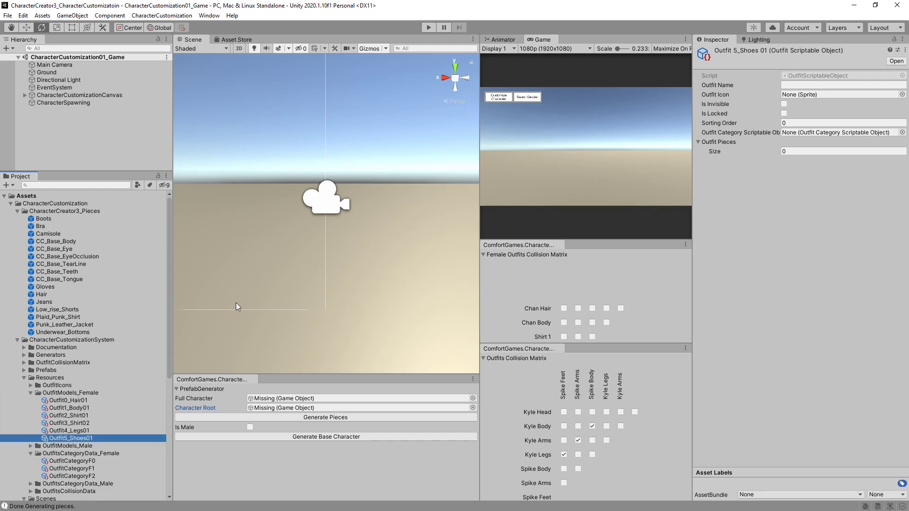
Name the outfit Shoes, give it the 01RightLeg icon, and add Boots as its single piece
click(805, 84)
text(Shoes)
key(Tab)
key(Return)
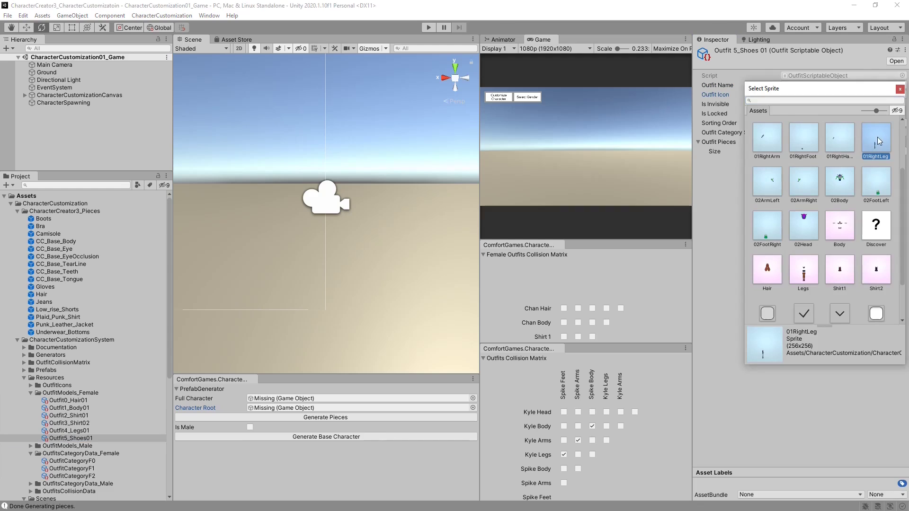
click(900, 89)
click(843, 151)
text(1)
key(Return)
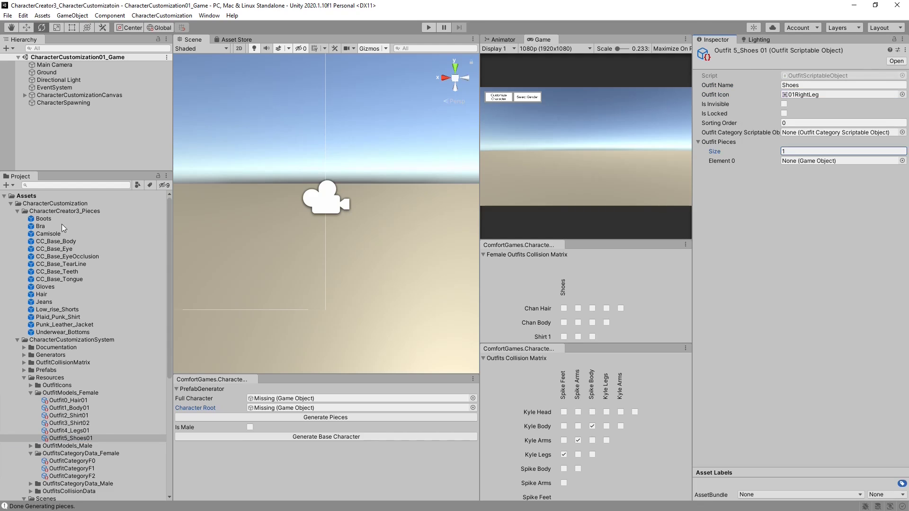
drag(45, 219, 800, 161)
scroll(83, 429, down, 3)
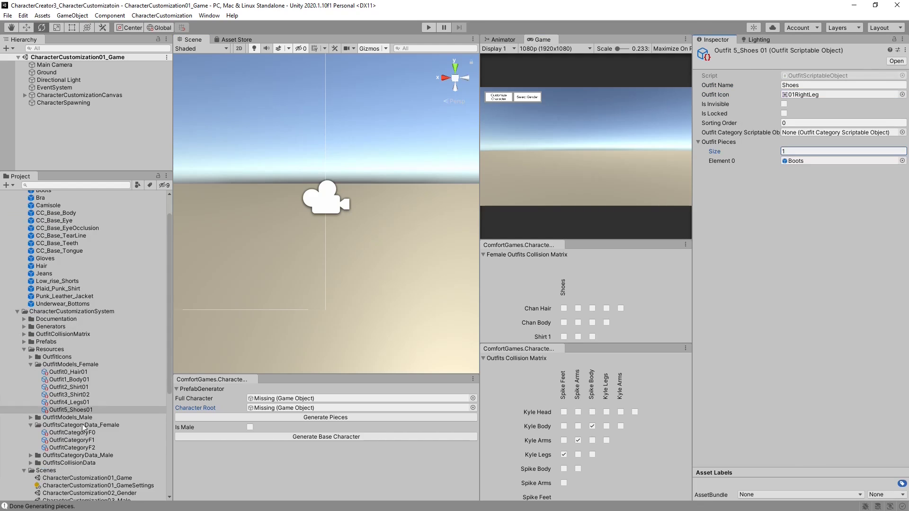
Create a new OutfitCategoryScriptableObject in OutfitsCategoryData_Female named OutfitCategoryF3
right_click(83, 427)
mouse_move(178, 178)
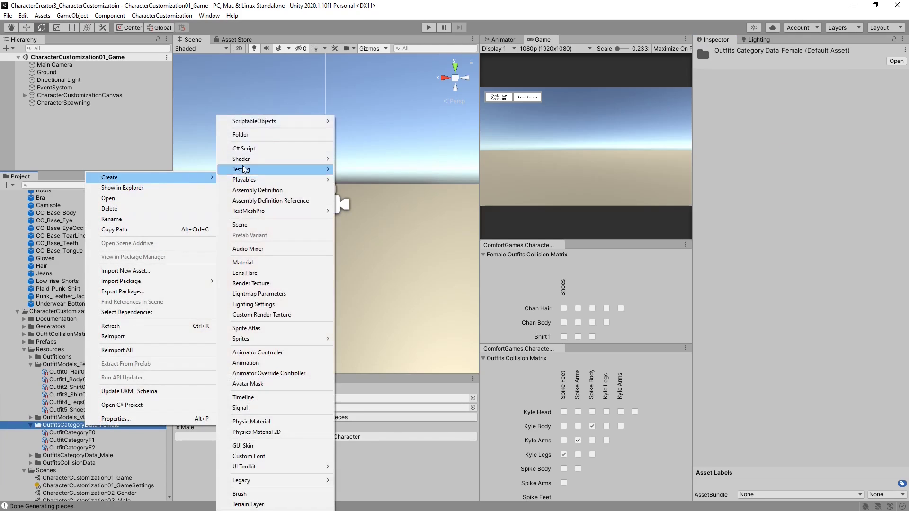
mouse_move(310, 122)
click(369, 132)
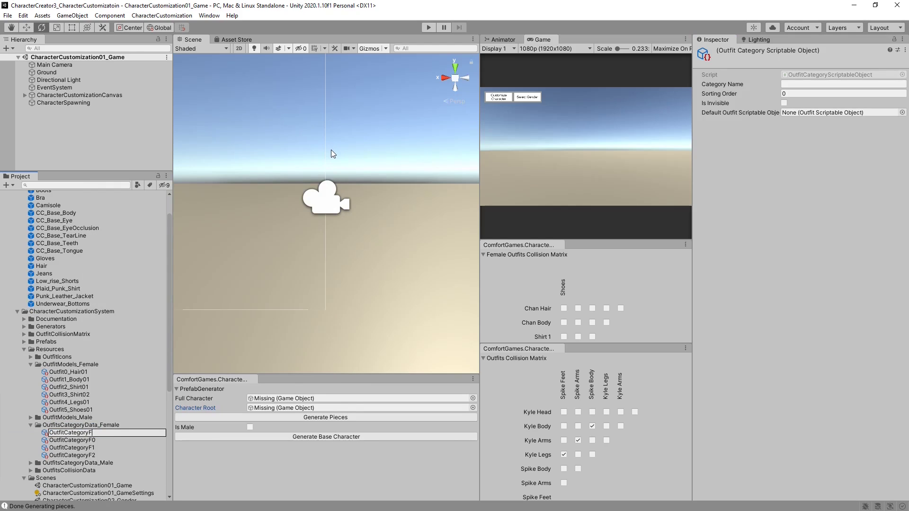
text(OutfitCategoryF3)
key(Return)
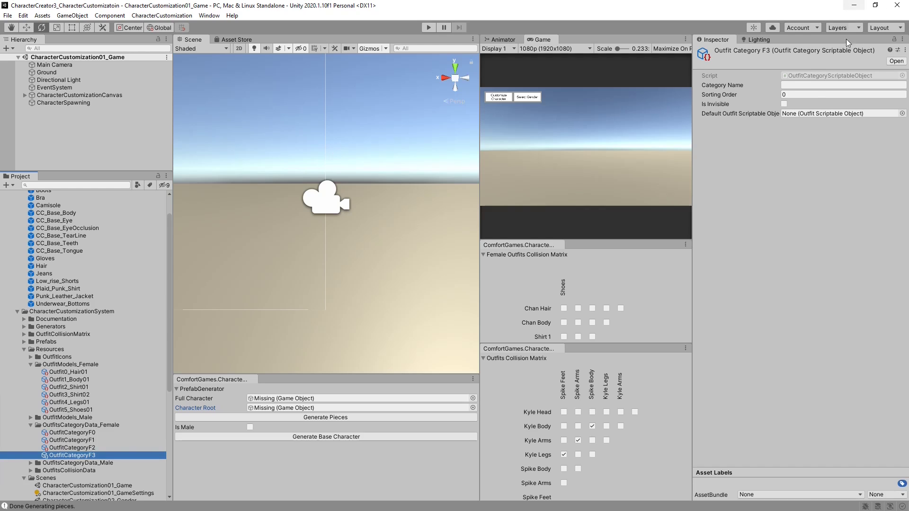
Name the category Shoes and assign OutfitCategoryF3 to Outfit5_Shoes01's category field
click(814, 86)
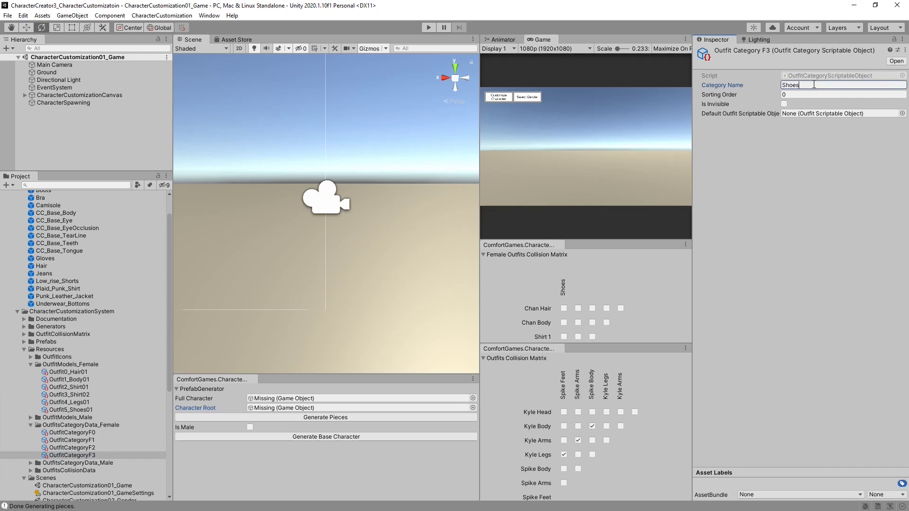
click(124, 409)
drag(72, 453, 717, 212)
drag(804, 139, 814, 133)
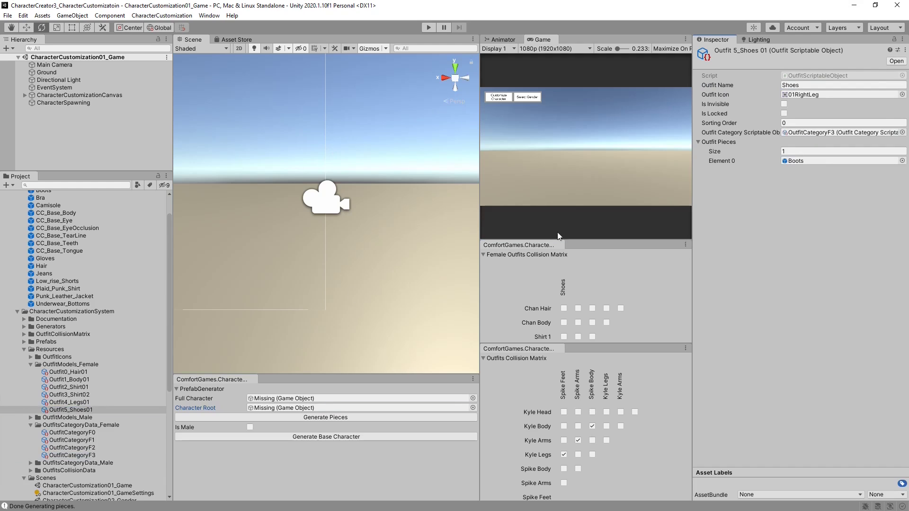
Drag Outfit1_Body01 into OutfitCategoryF1's Default Outfit Scriptable Object field
scroll(85, 379, up, 3)
click(69, 407)
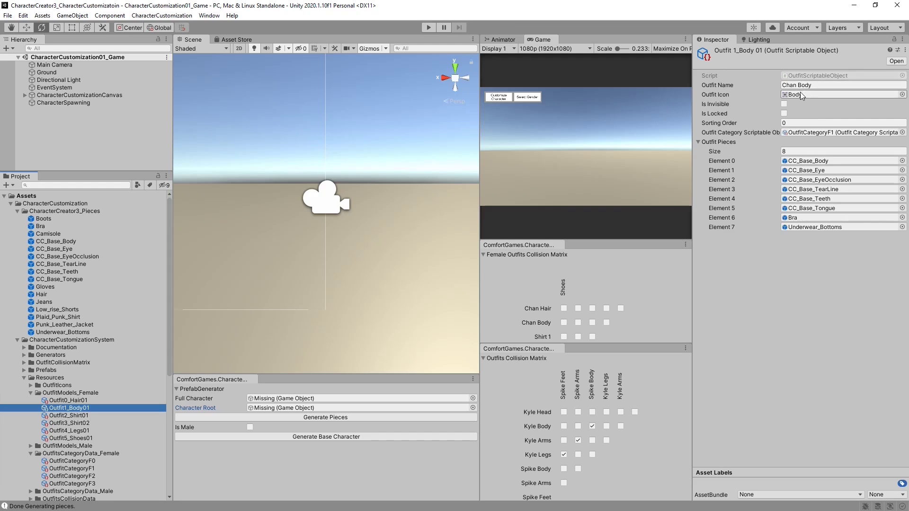
click(811, 133)
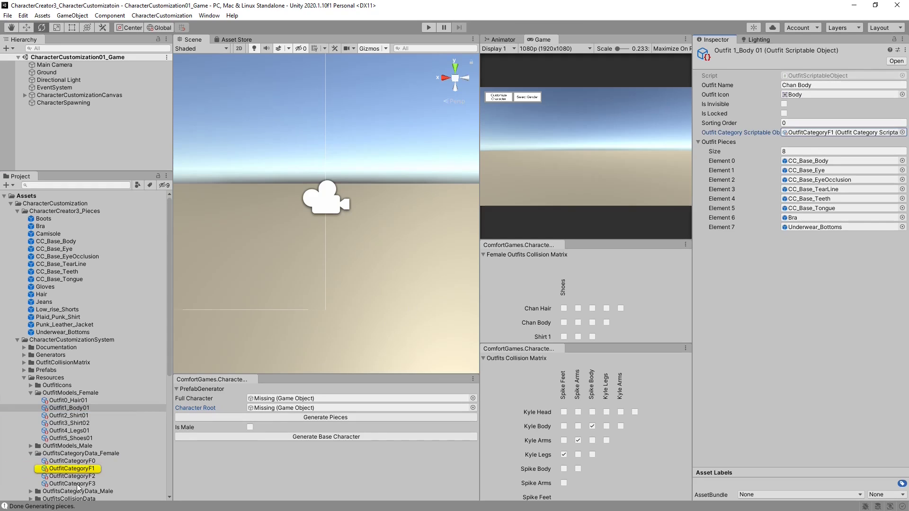
click(75, 470)
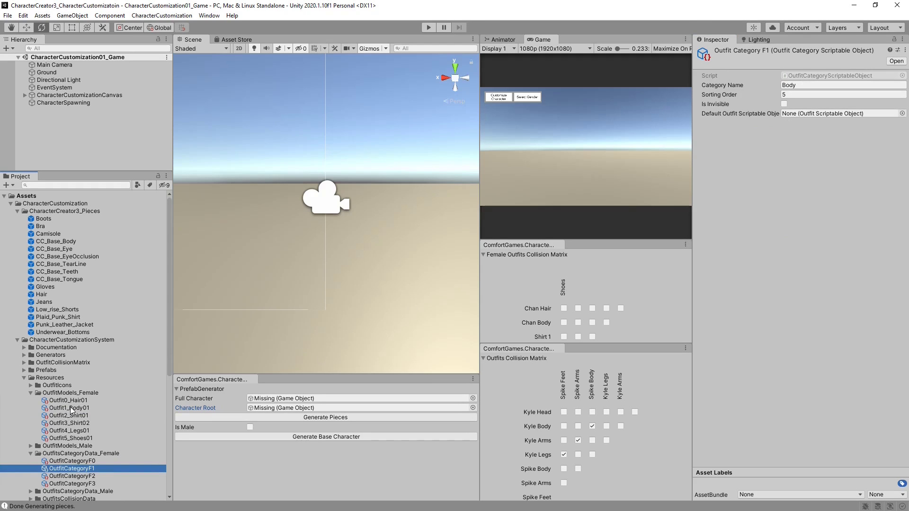
drag(71, 410, 829, 113)
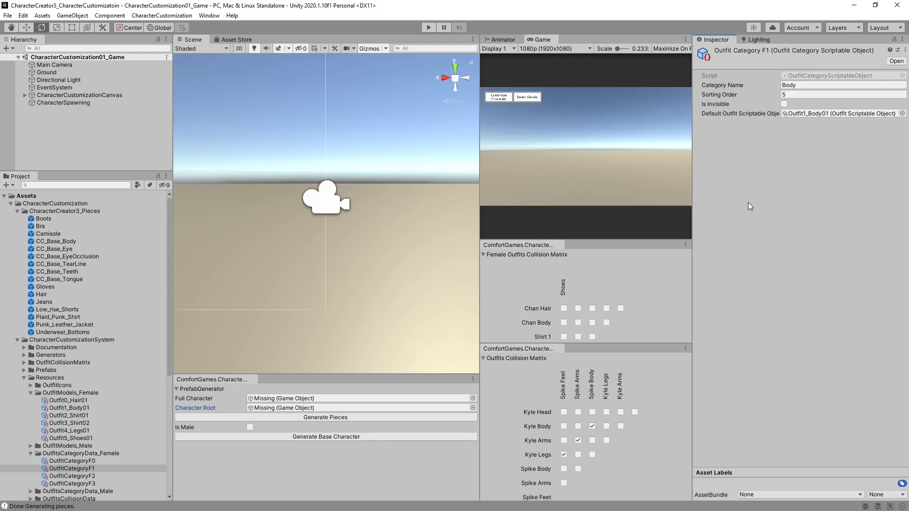
Enter play mode and choose the female character under Select Gender
click(429, 27)
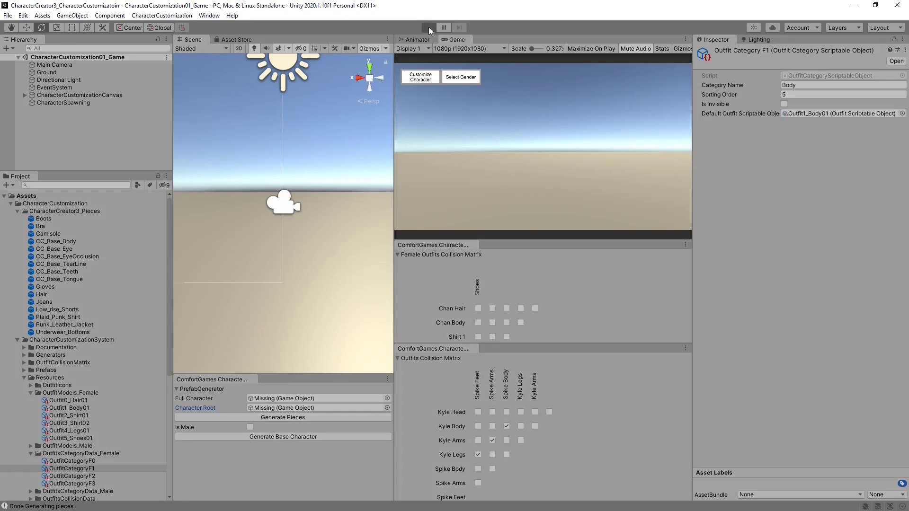
click(462, 79)
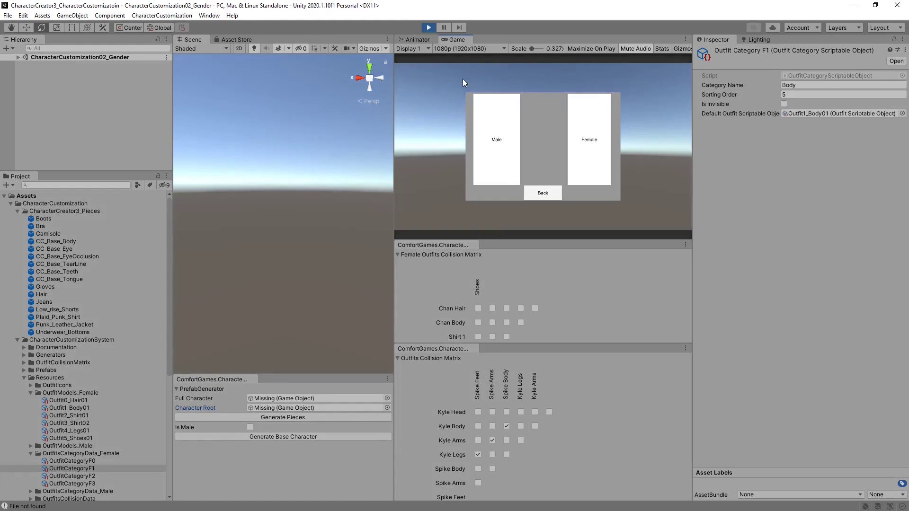
click(585, 118)
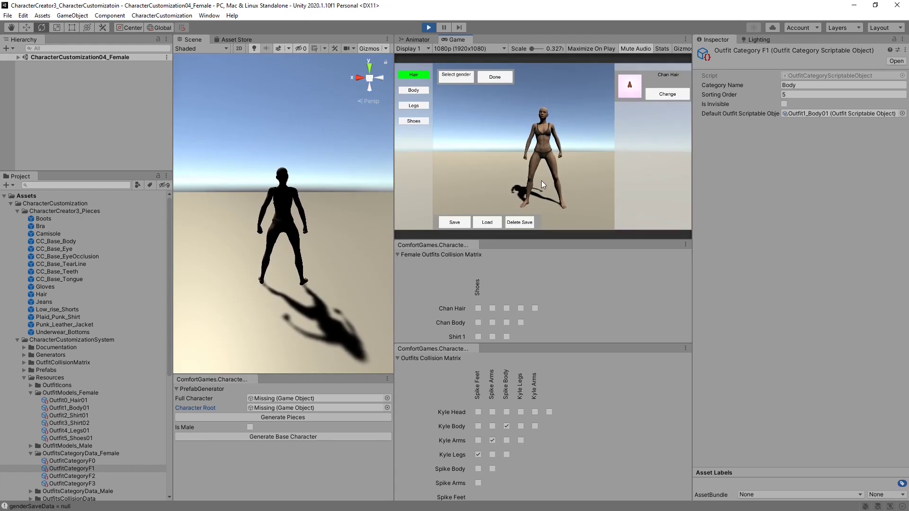
In the Body category, put on Shirt 1 and toggle Chan Body off and back on
click(413, 90)
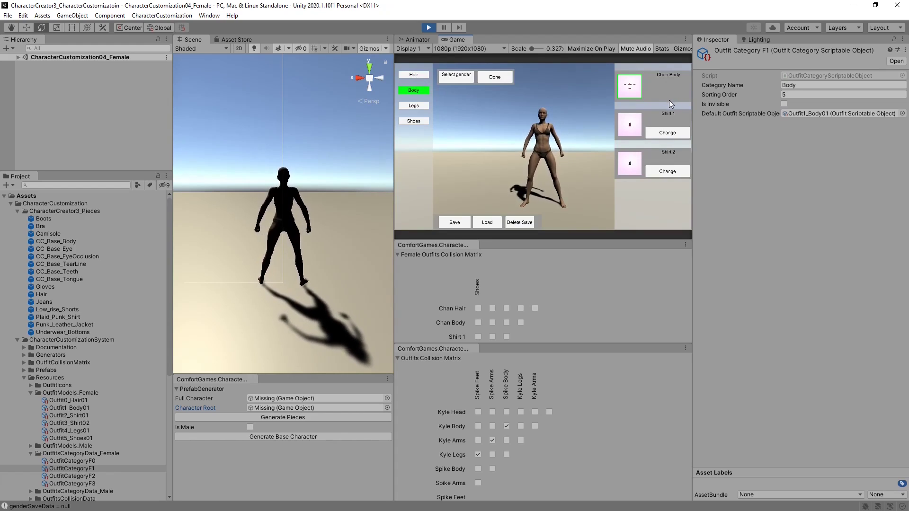
click(665, 133)
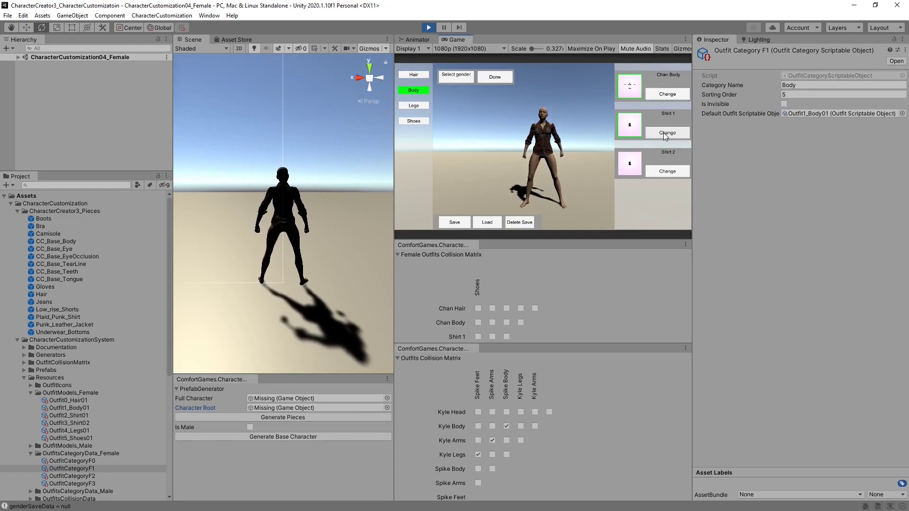
click(668, 95)
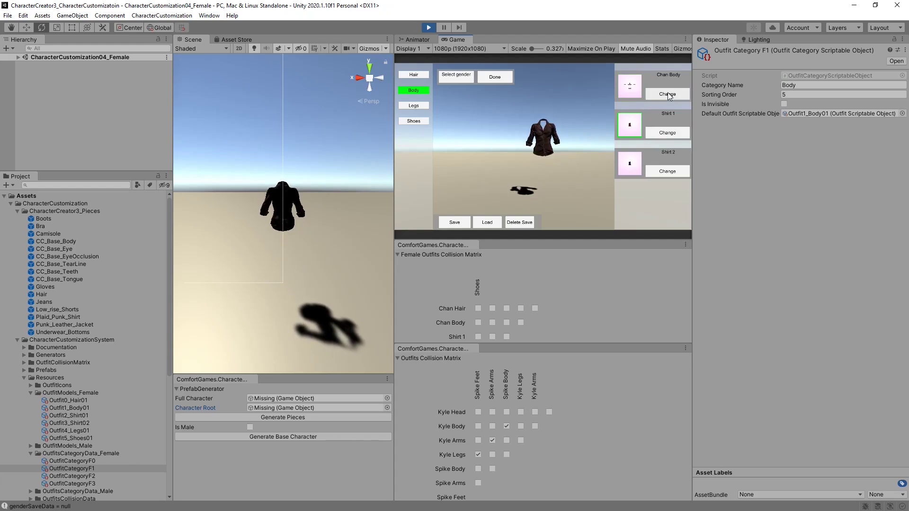
click(668, 94)
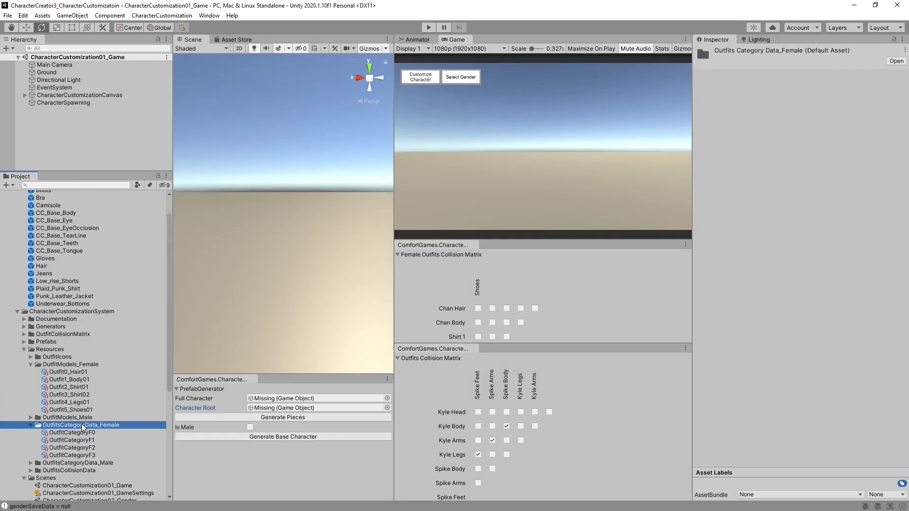
Create outfit category OutfitCategoryF4 in OutfitsCategoryData_Female with Category Name Arms
right_click(82, 424)
mouse_move(142, 176)
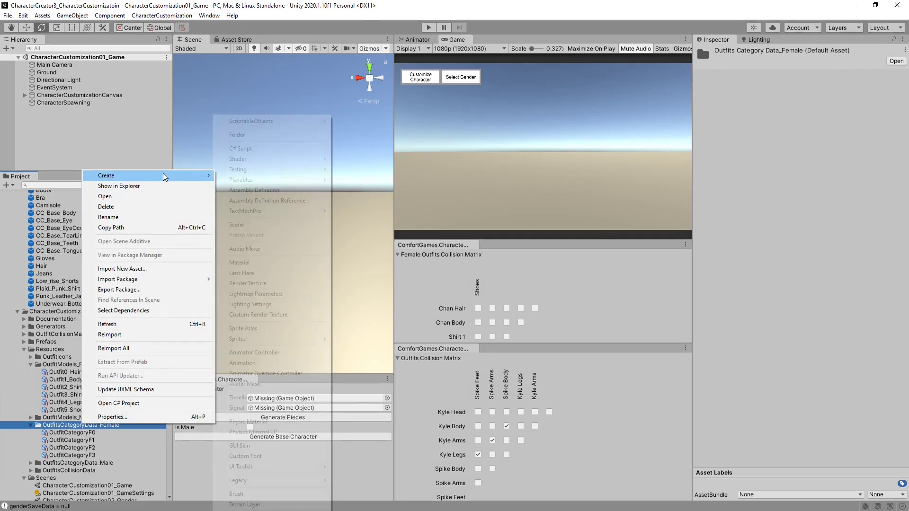
mouse_move(322, 121)
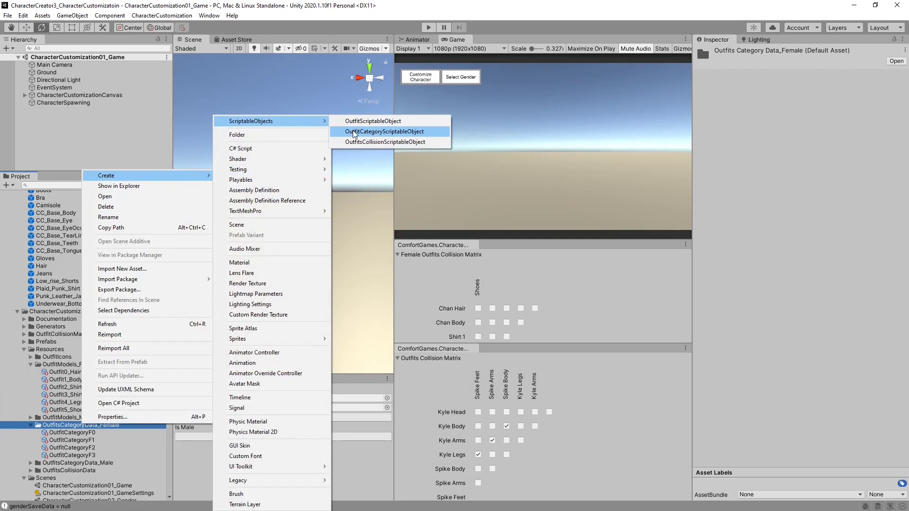
click(354, 131)
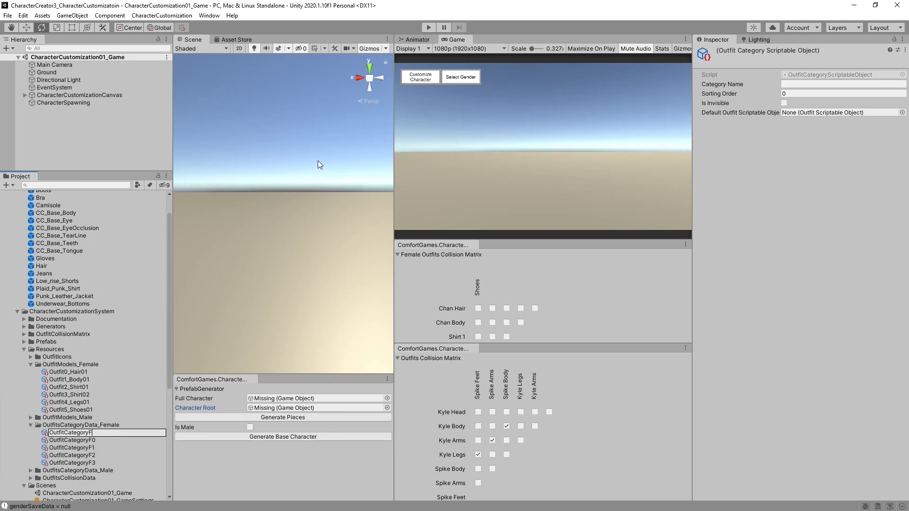
key(Return)
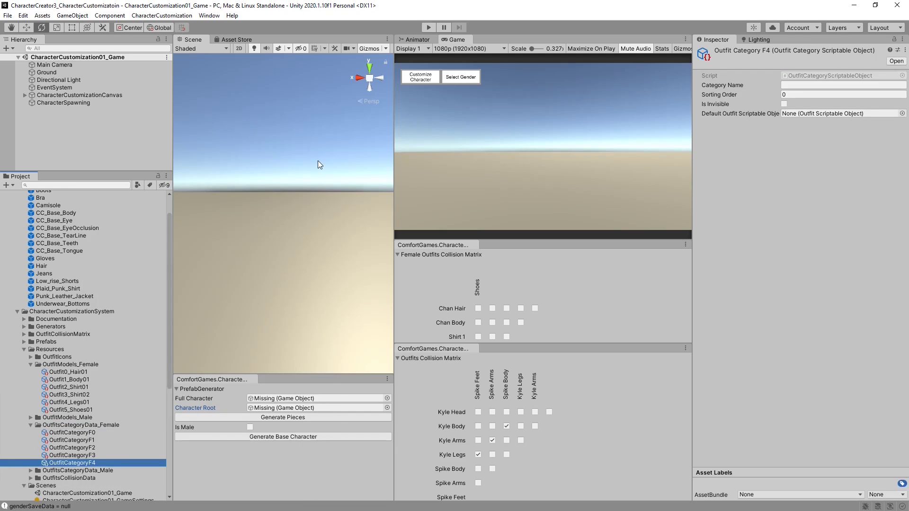
click(783, 84)
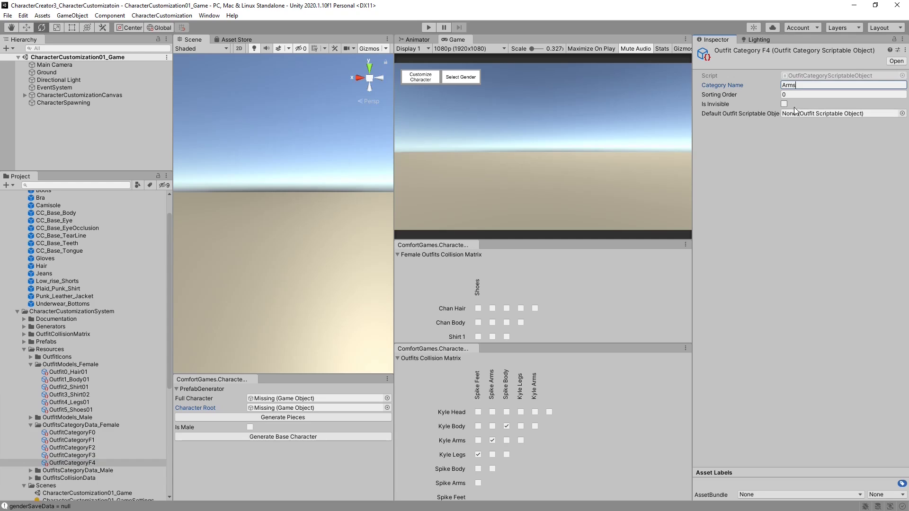
Assign OutfitCategoryF4 as the category of both Shirt 1 and Shirt 2 outfits
drag(69, 387, 456, 300)
drag(806, 143, 806, 134)
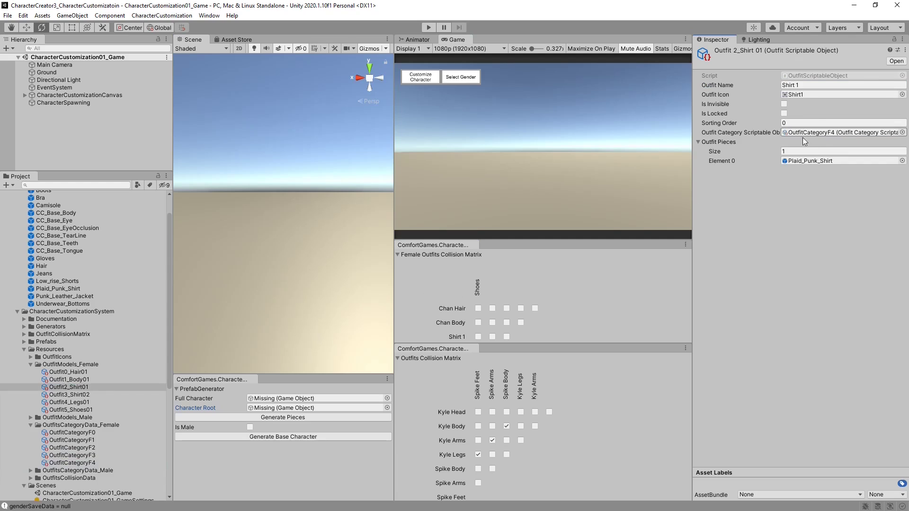
click(89, 397)
drag(83, 460, 666, 207)
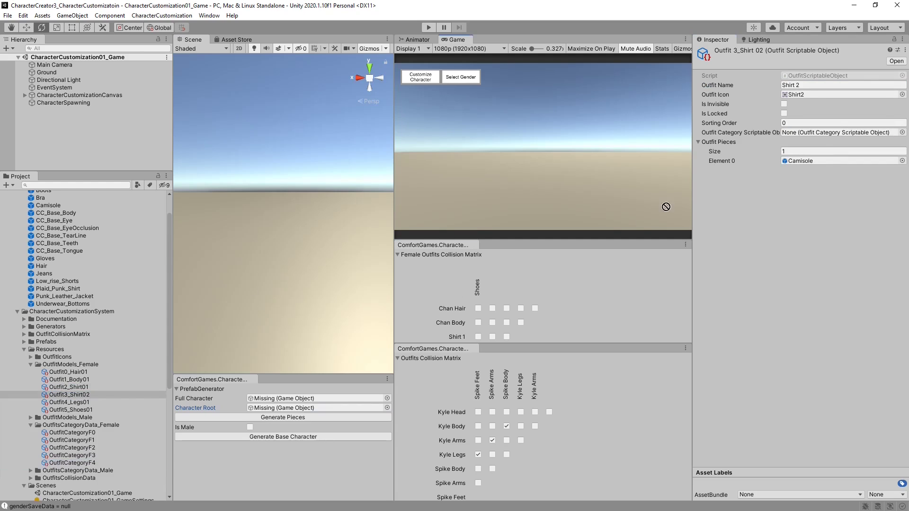
drag(796, 138, 798, 134)
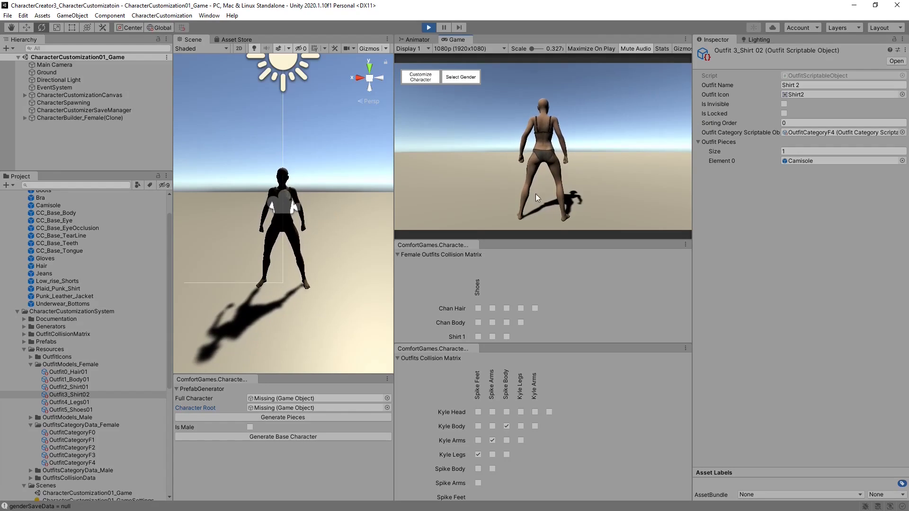
Choose the female character and apply the Body, Legs jeans and Shoes outfits
click(465, 78)
click(584, 132)
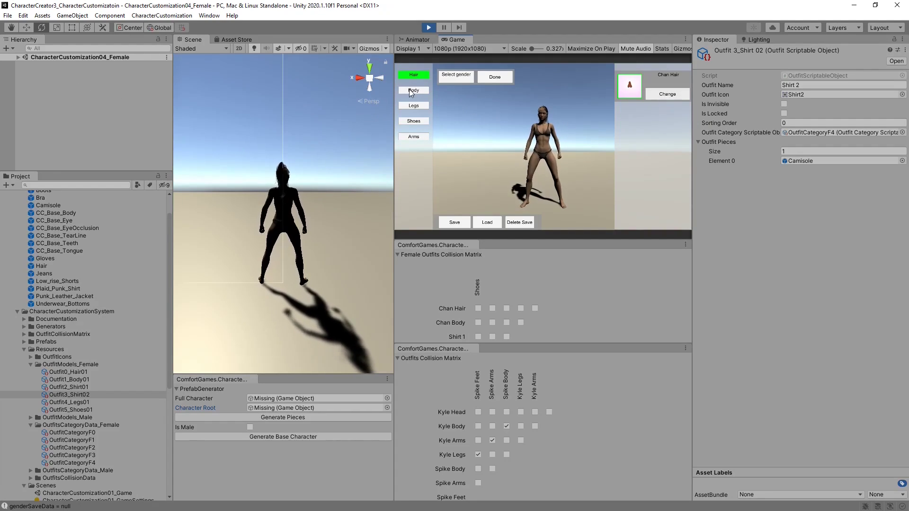
click(664, 93)
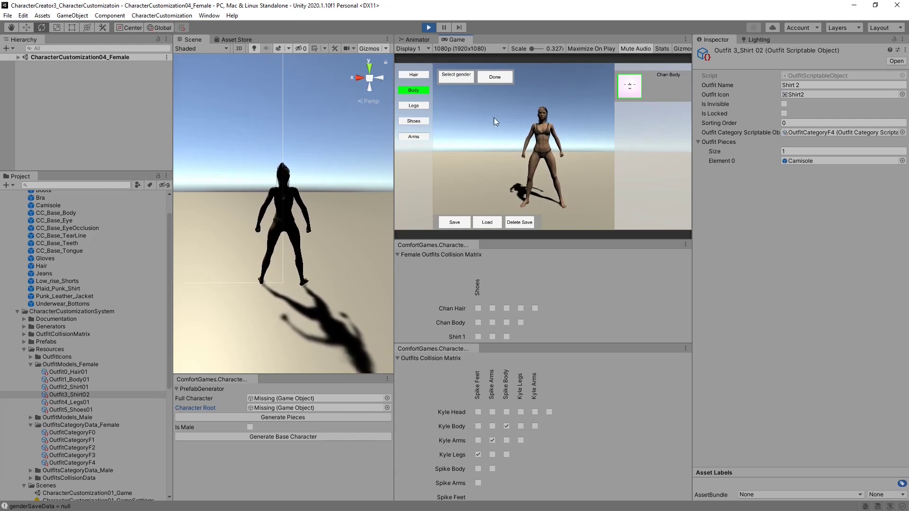
click(424, 107)
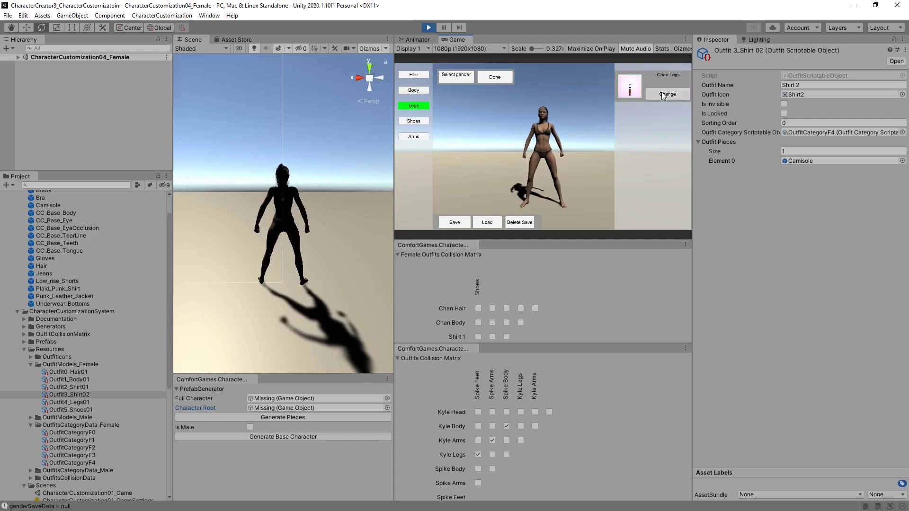
click(419, 121)
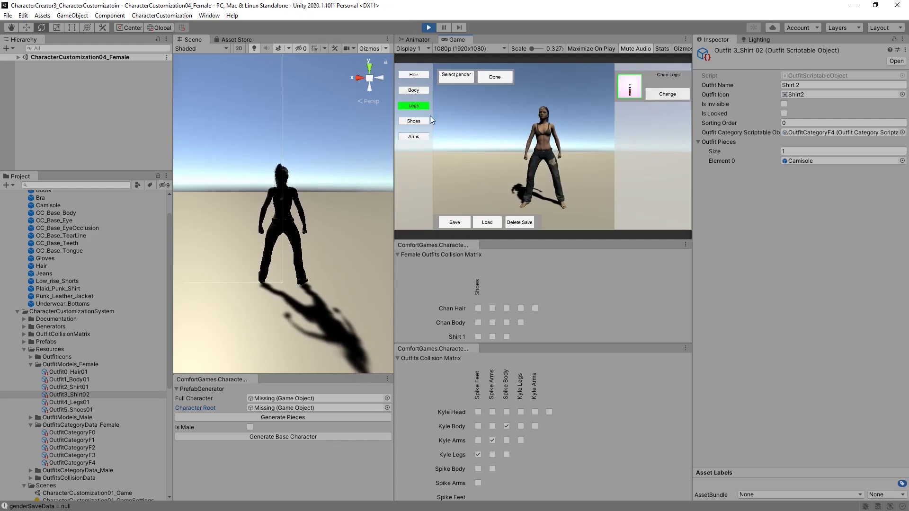
click(667, 96)
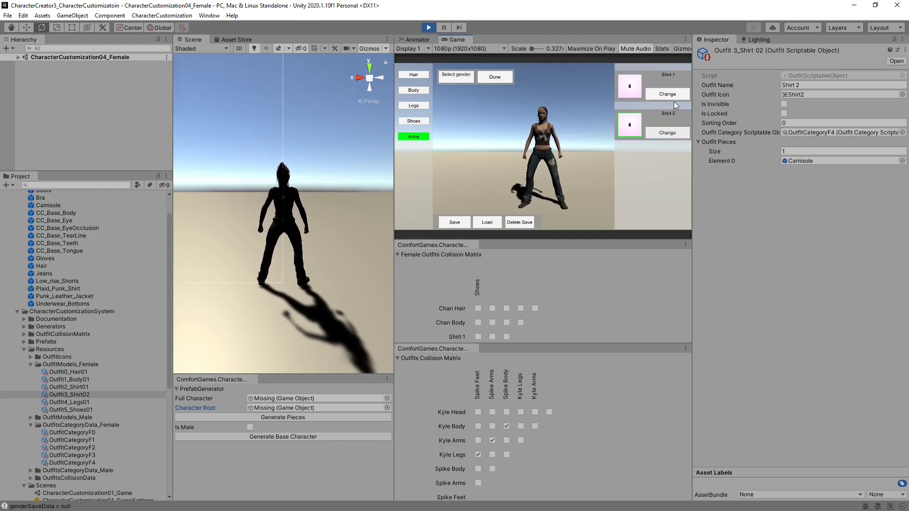
Swap the red Shirt 1 for the Shirt 2 camisole, then click Done to save her
click(670, 97)
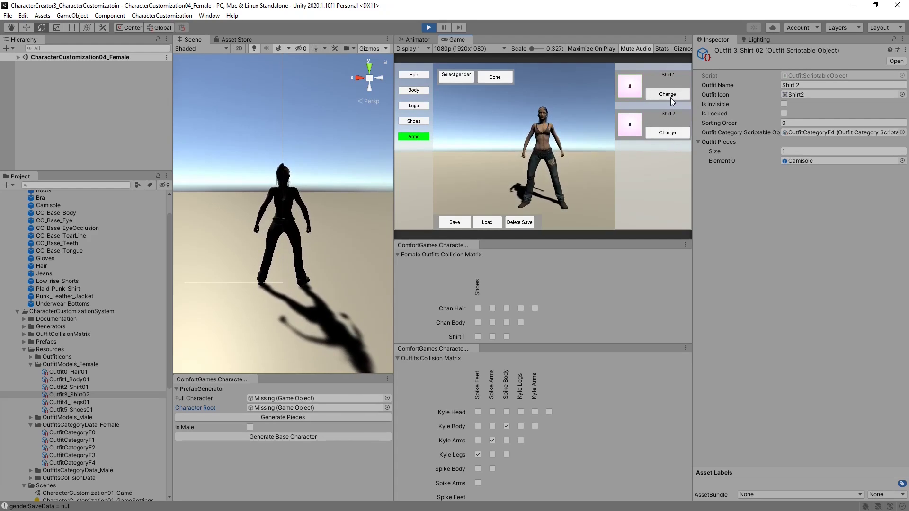
click(662, 133)
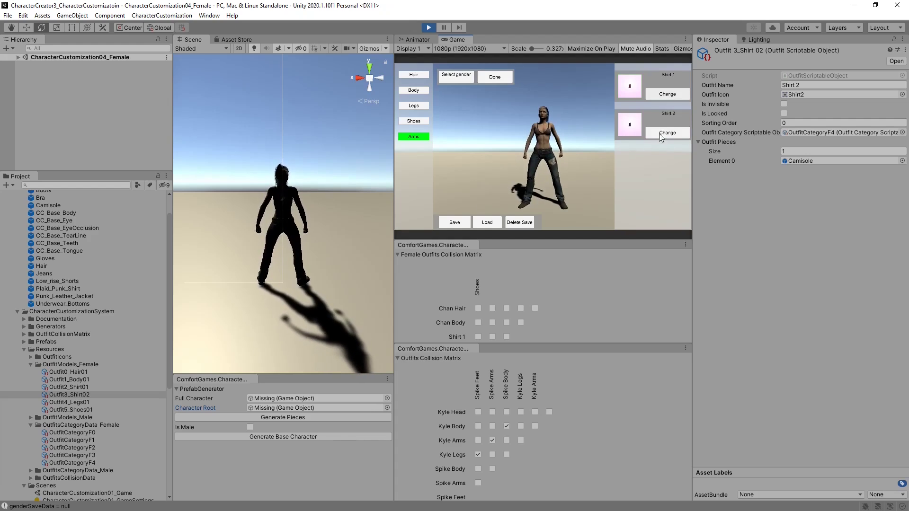
click(465, 225)
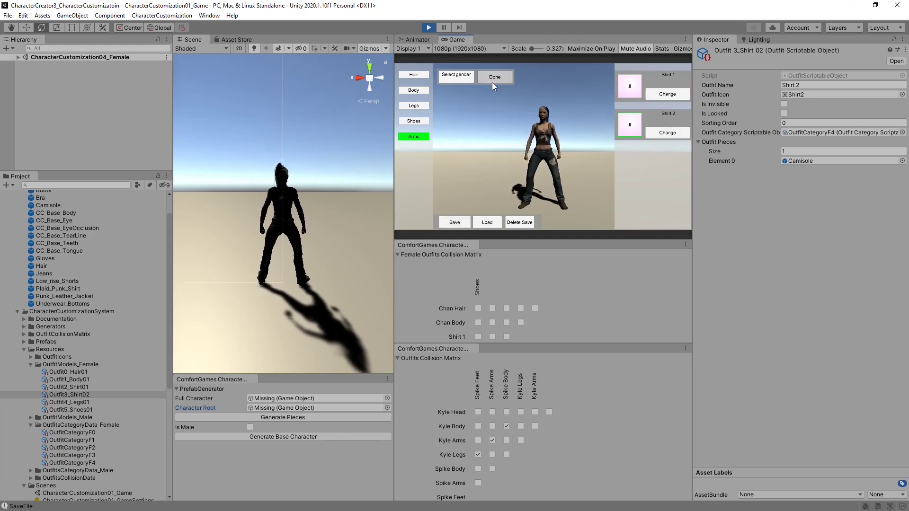
click(493, 80)
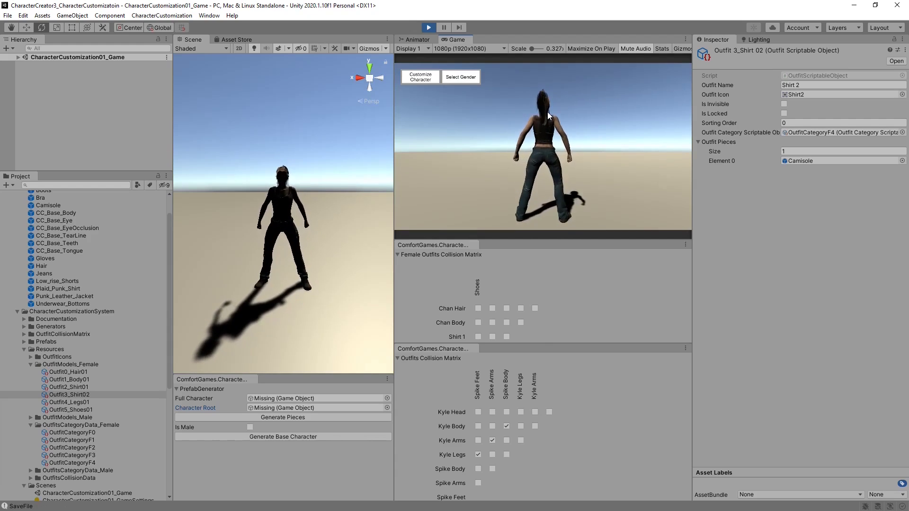
Stop play mode, rerun the game to load the saved female character, then stop again
click(429, 27)
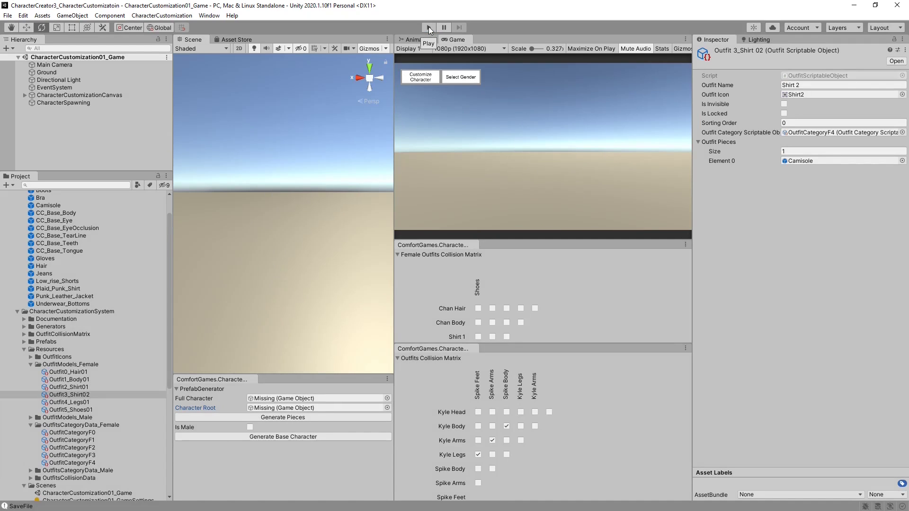
click(428, 27)
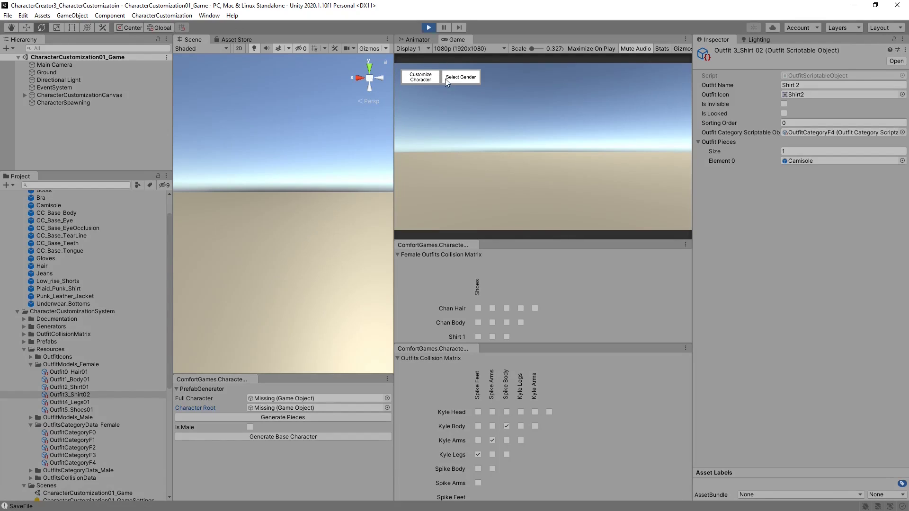
click(428, 29)
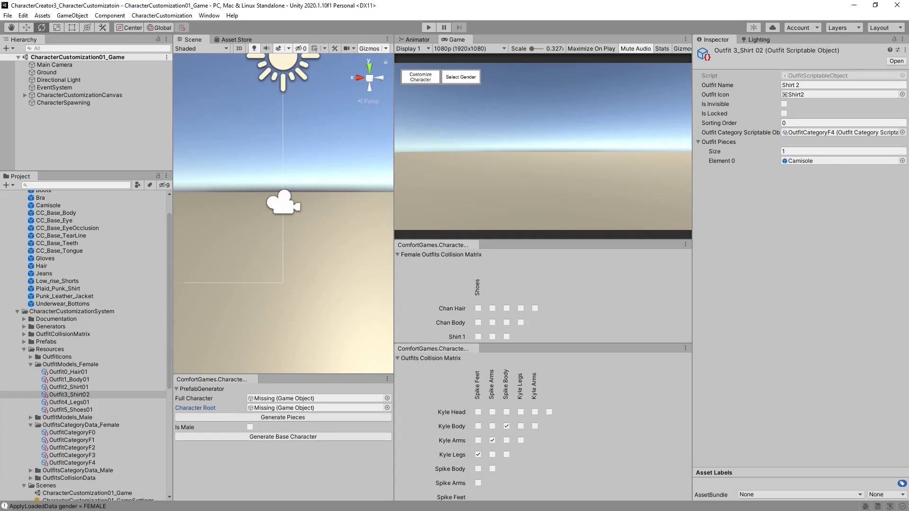